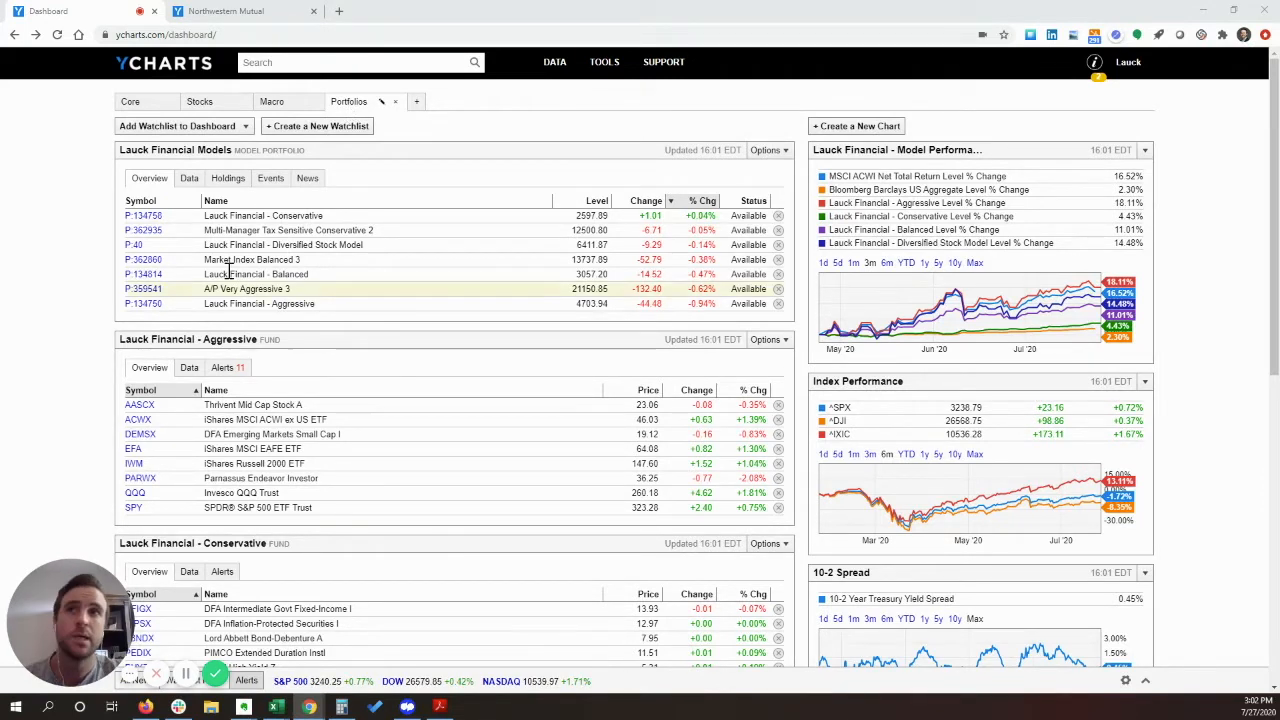
- Open the Lauck Financial - Balanced model portfolio from the Lauck Financial Models watchlist
{"action": "left_click_drag", "start_coordinate": [207, 274], "coordinate": [304, 274]}
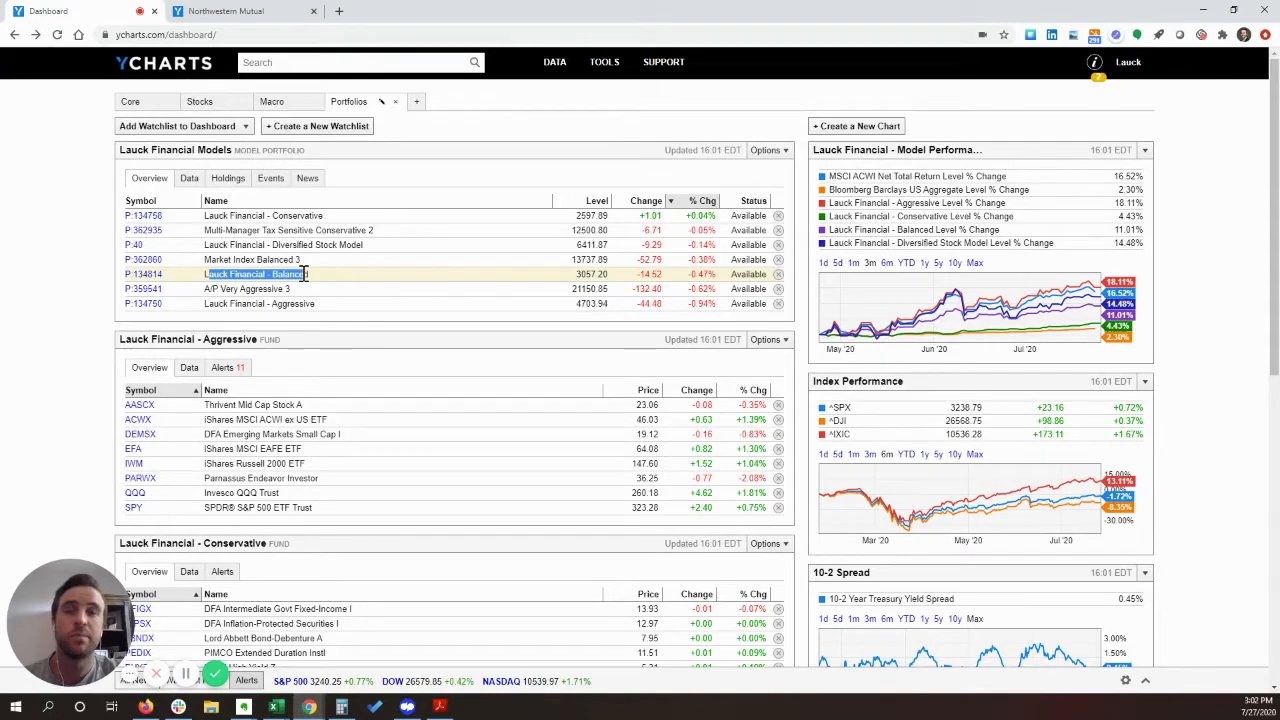
{"action": "left_click_drag", "start_coordinate": [304, 274], "coordinate": [309, 274]}
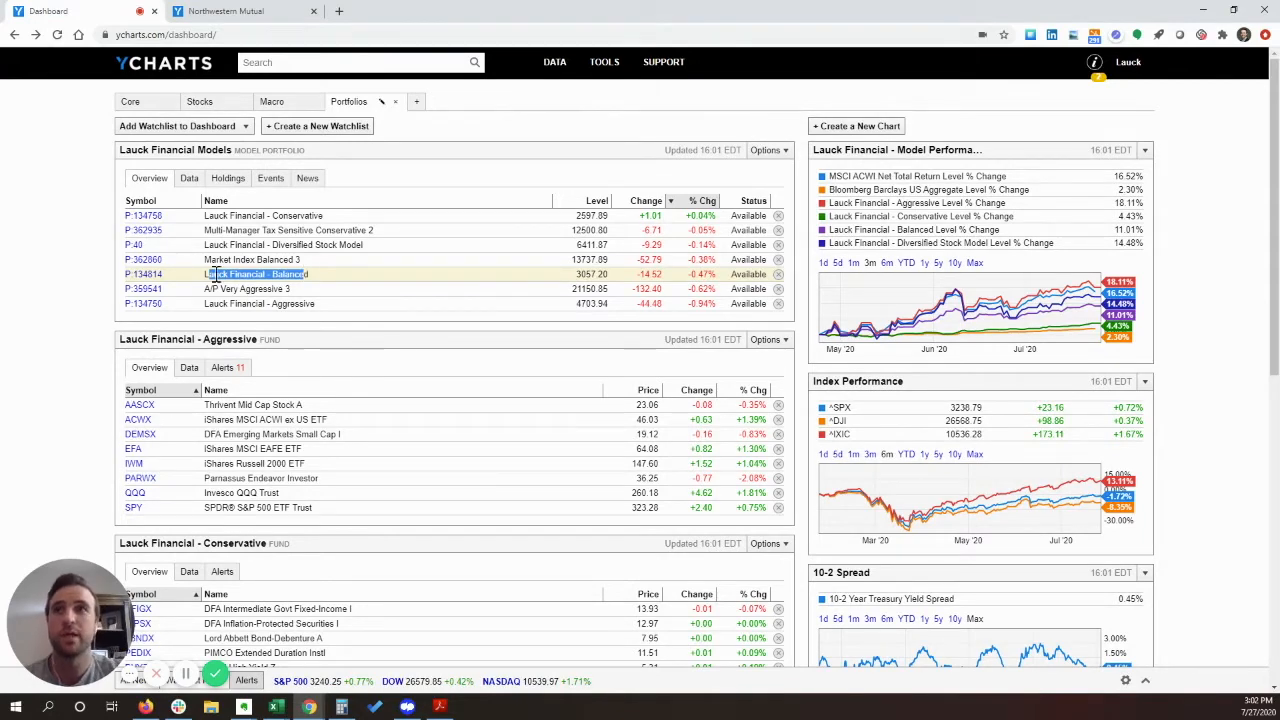
{"action": "left_click", "coordinate": [143, 276]}
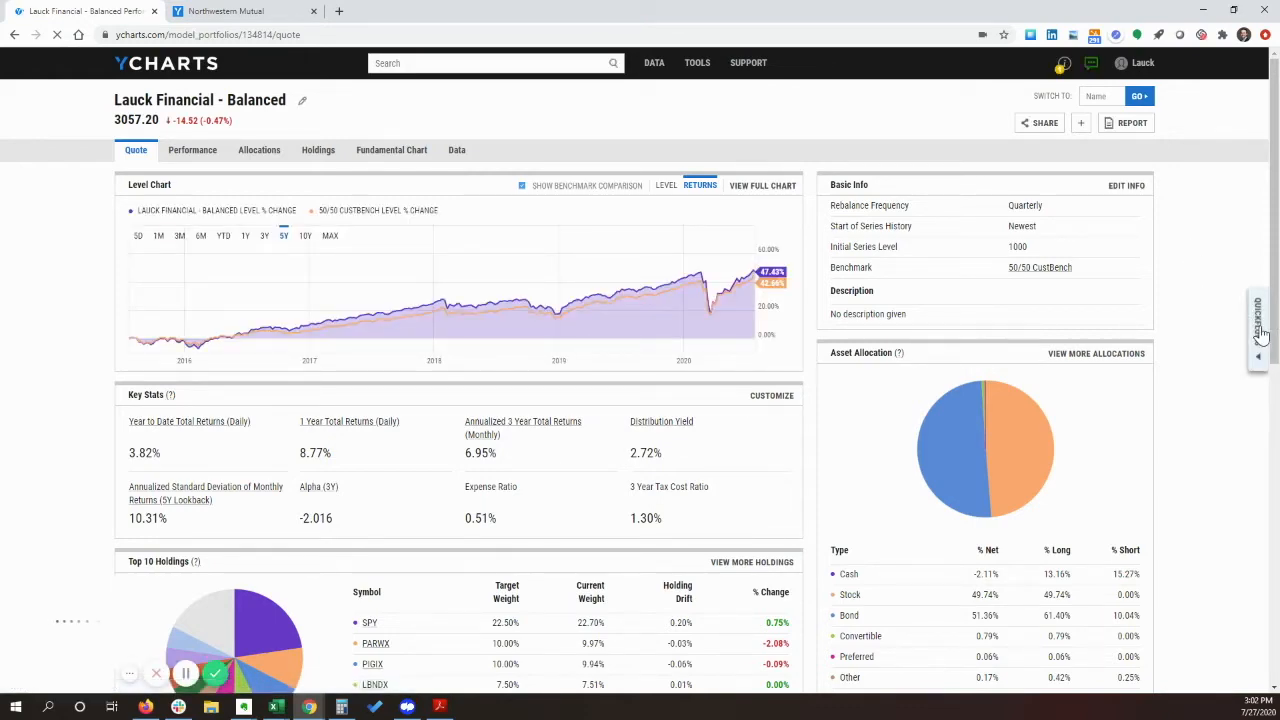
- Run the Real Estate Crisis Quickflow from the Economic Impact group for the Balanced portfolio
{"action": "left_click", "coordinate": [1261, 333]}
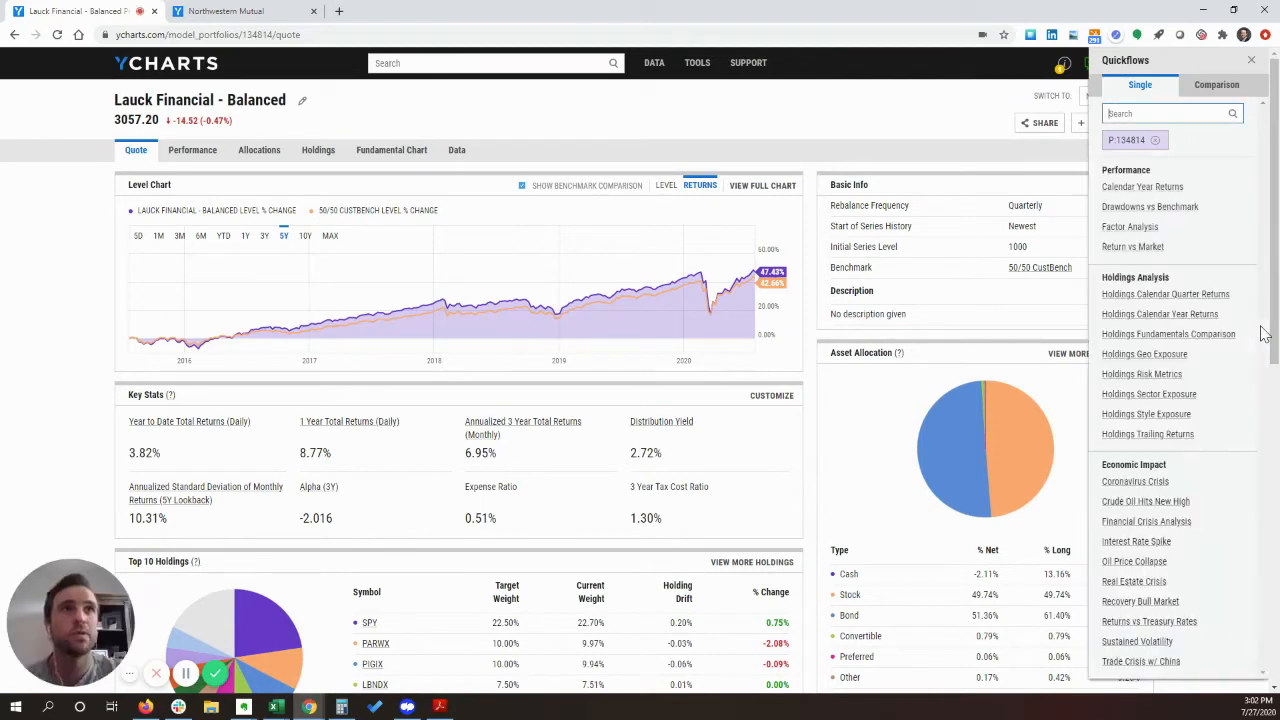
{"action": "left_click_drag", "start_coordinate": [1111, 466], "coordinate": [1165, 467]}
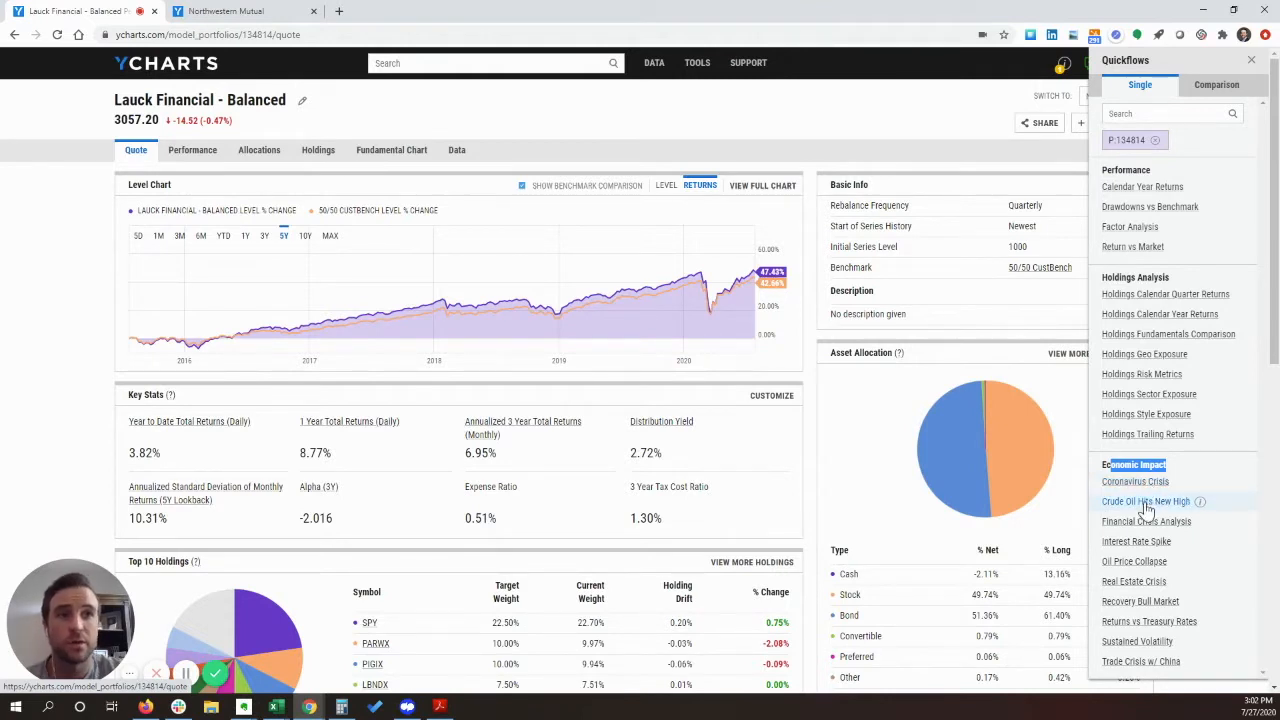
{"action": "left_click", "coordinate": [1124, 586]}
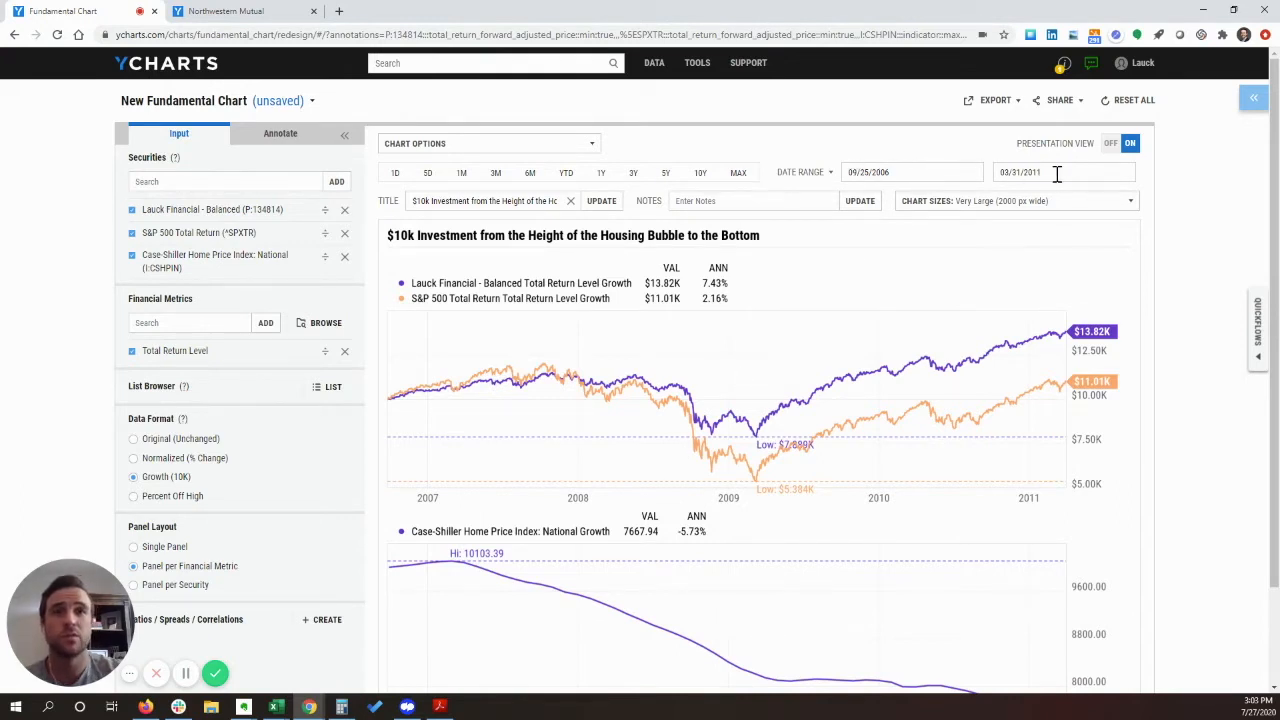
- Check the start and end dates of the housing bubble chart
{"action": "left_click", "coordinate": [876, 172]}
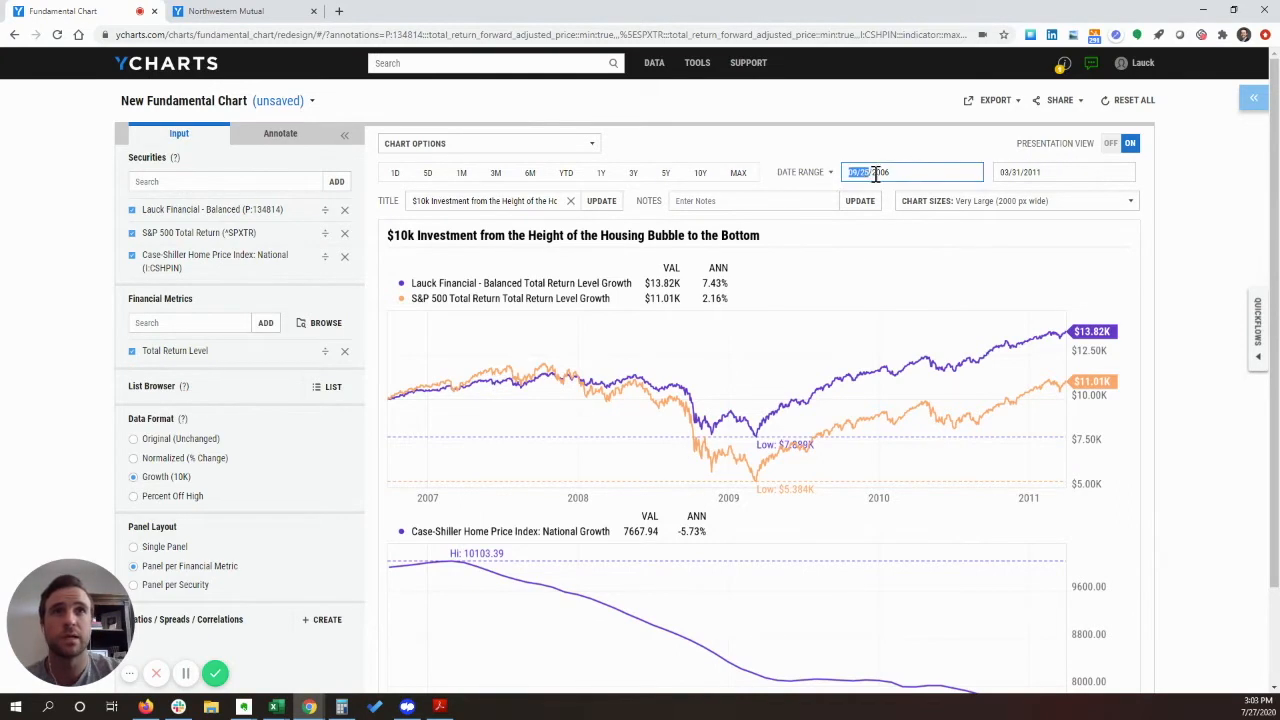
{"action": "left_click", "coordinate": [1003, 174]}
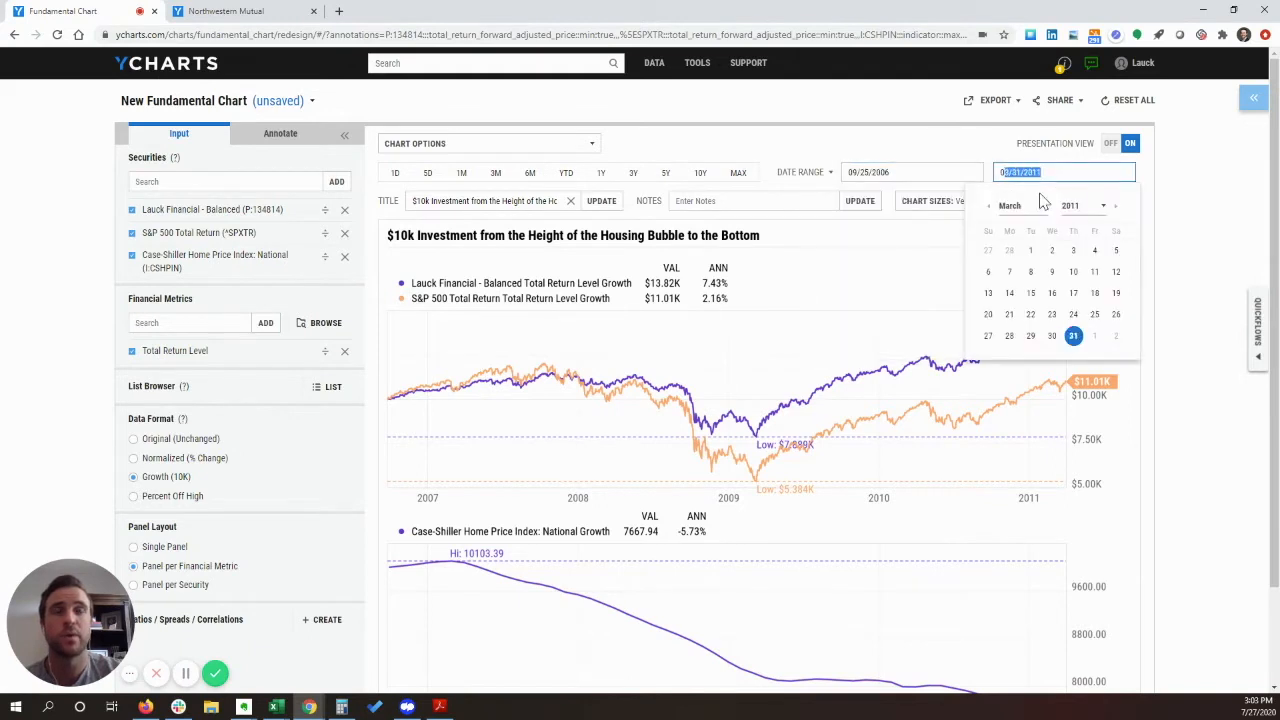
{"action": "left_click", "coordinate": [804, 149]}
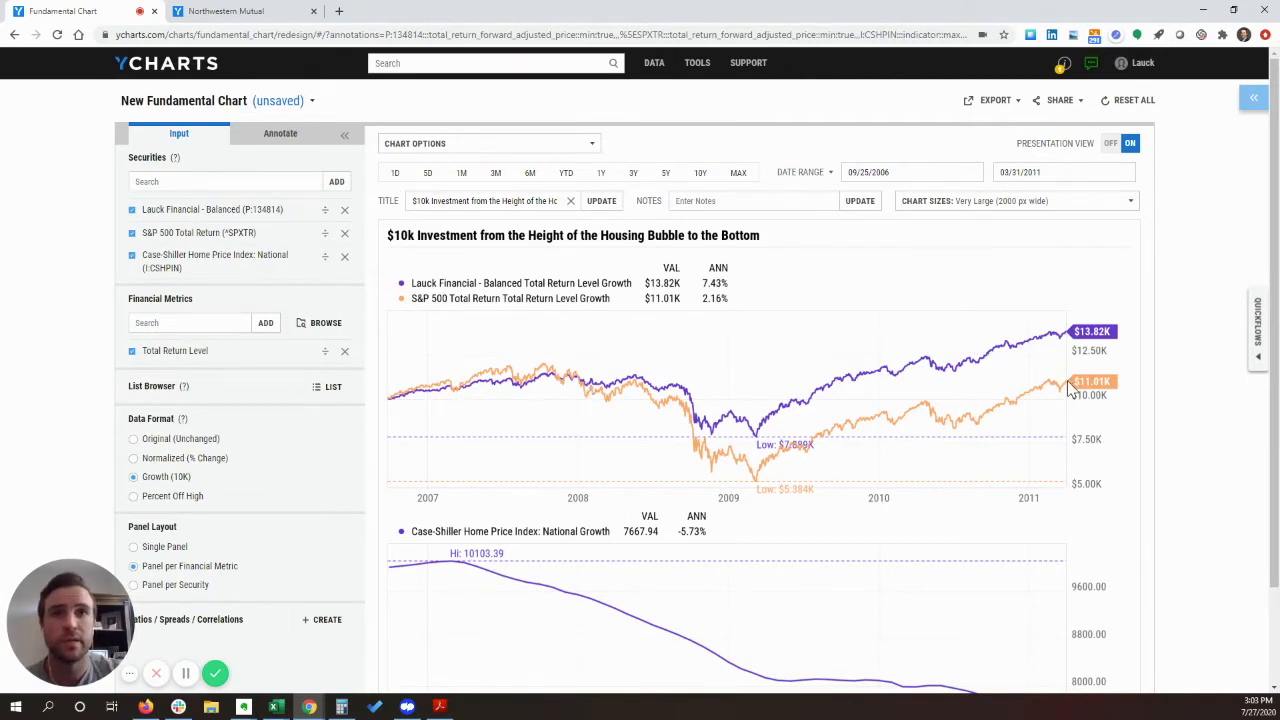
- View the housing bubble chart as Normalized (% Change), and finish with its data format set to Percent Off High
{"action": "scroll", "coordinate": [800, 324], "scroll_direction": "down", "scroll_amount": 1}
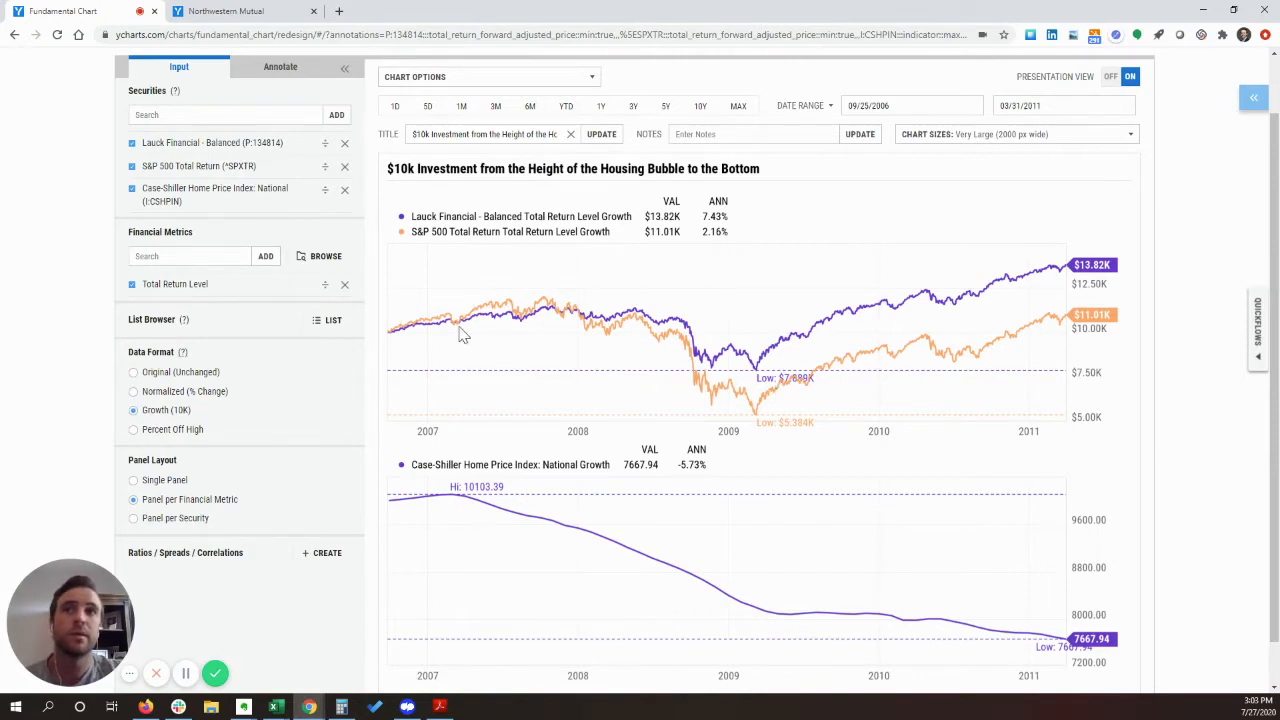
{"action": "left_click", "coordinate": [134, 392]}
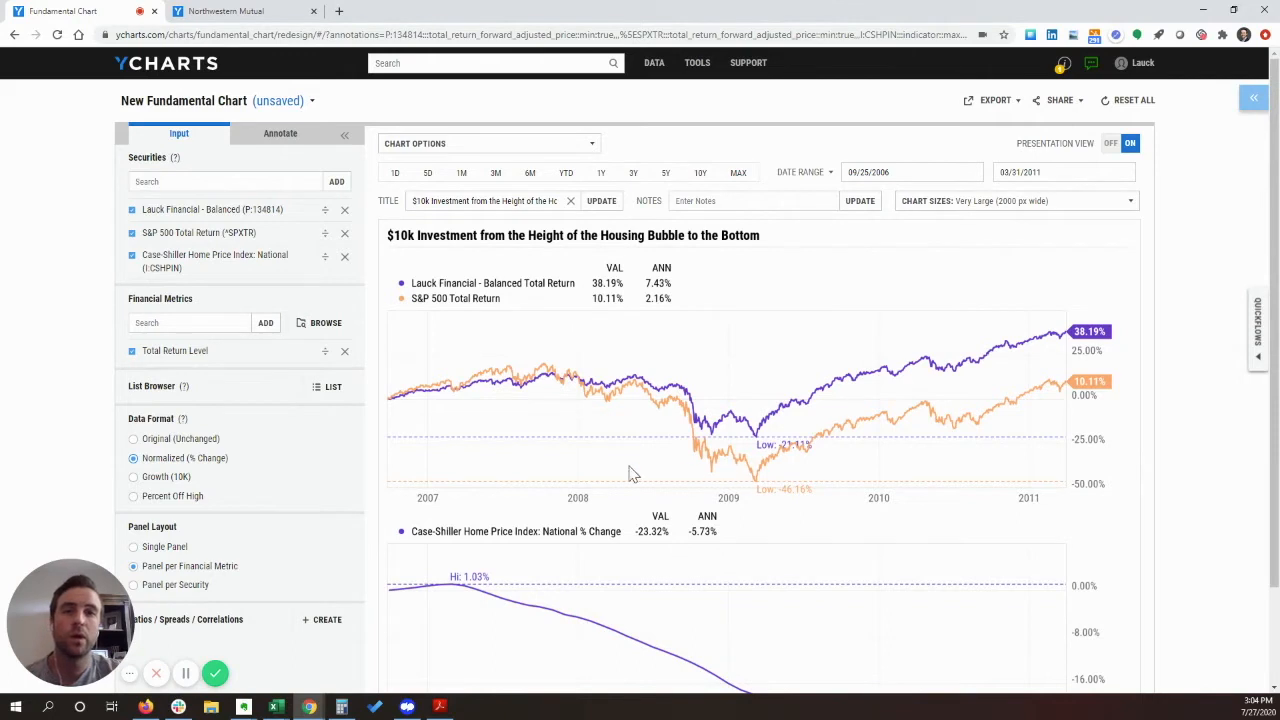
{"action": "left_click", "coordinate": [134, 499]}
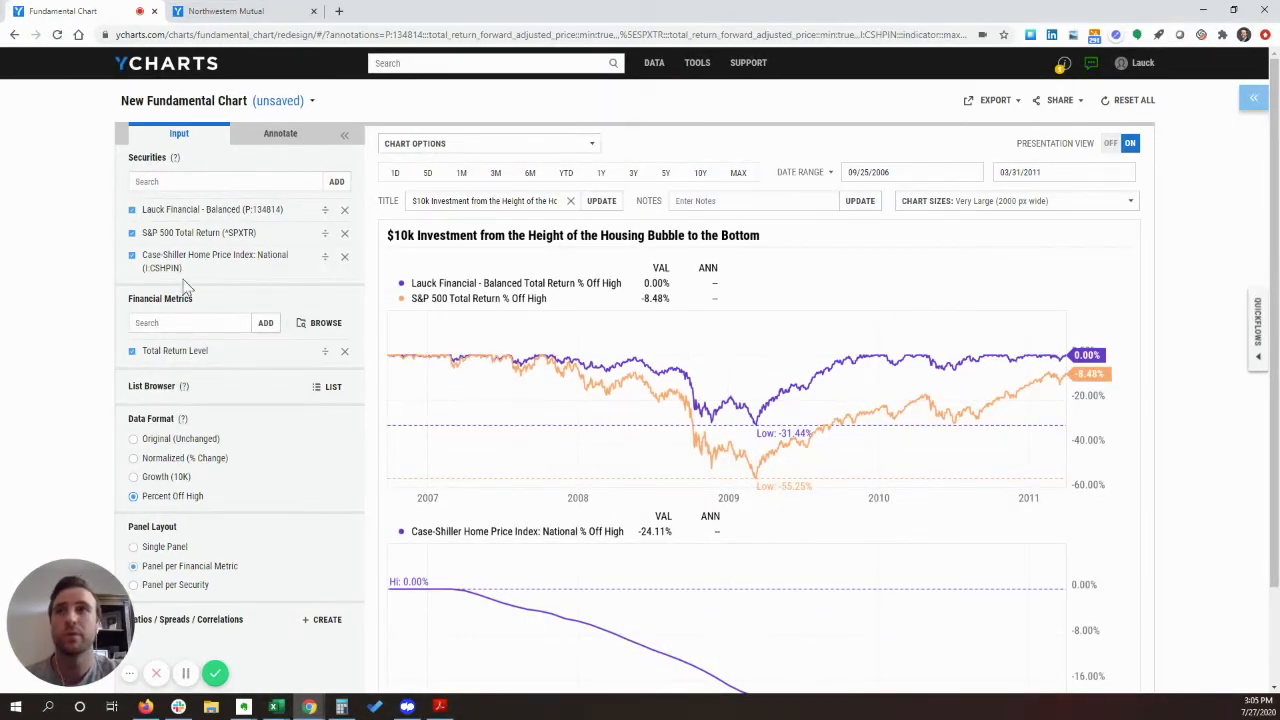
- Add the Lauck Financial - Aggressive and Lauck Financial - Conservative model portfolios to the chart's securities
{"action": "left_click", "coordinate": [197, 181]}
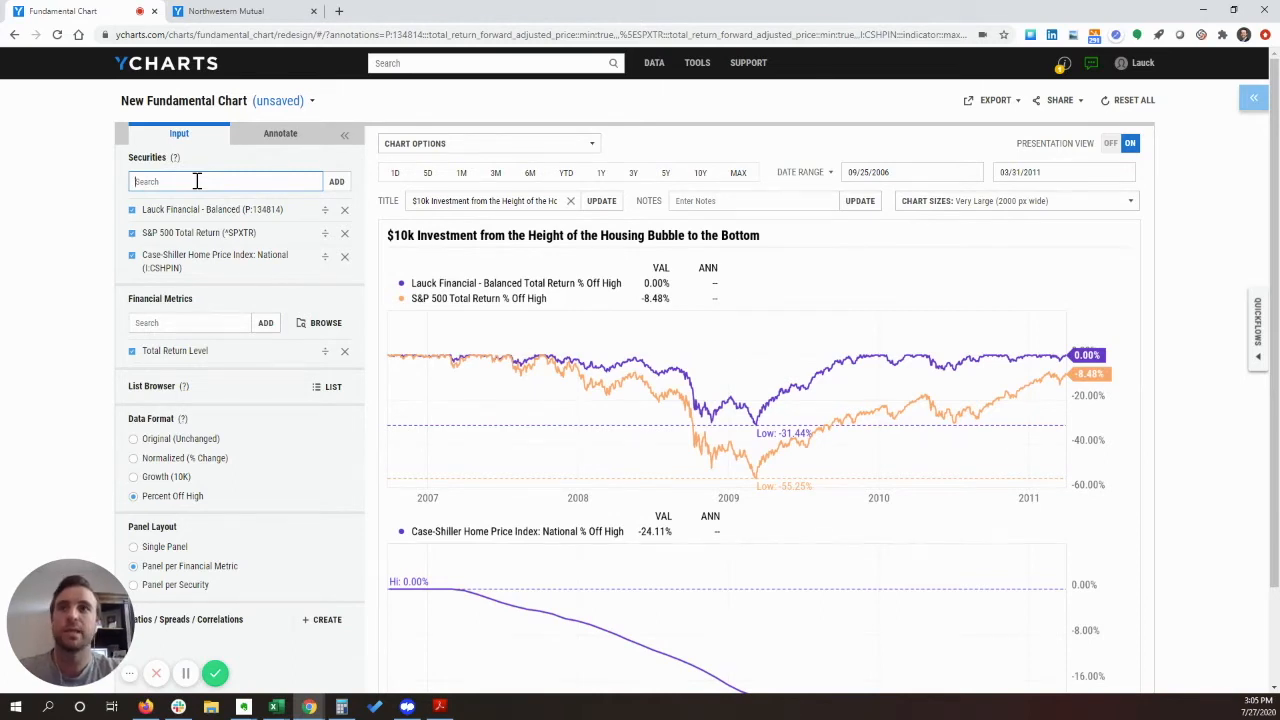
{"action": "type", "text": "lauck a"}
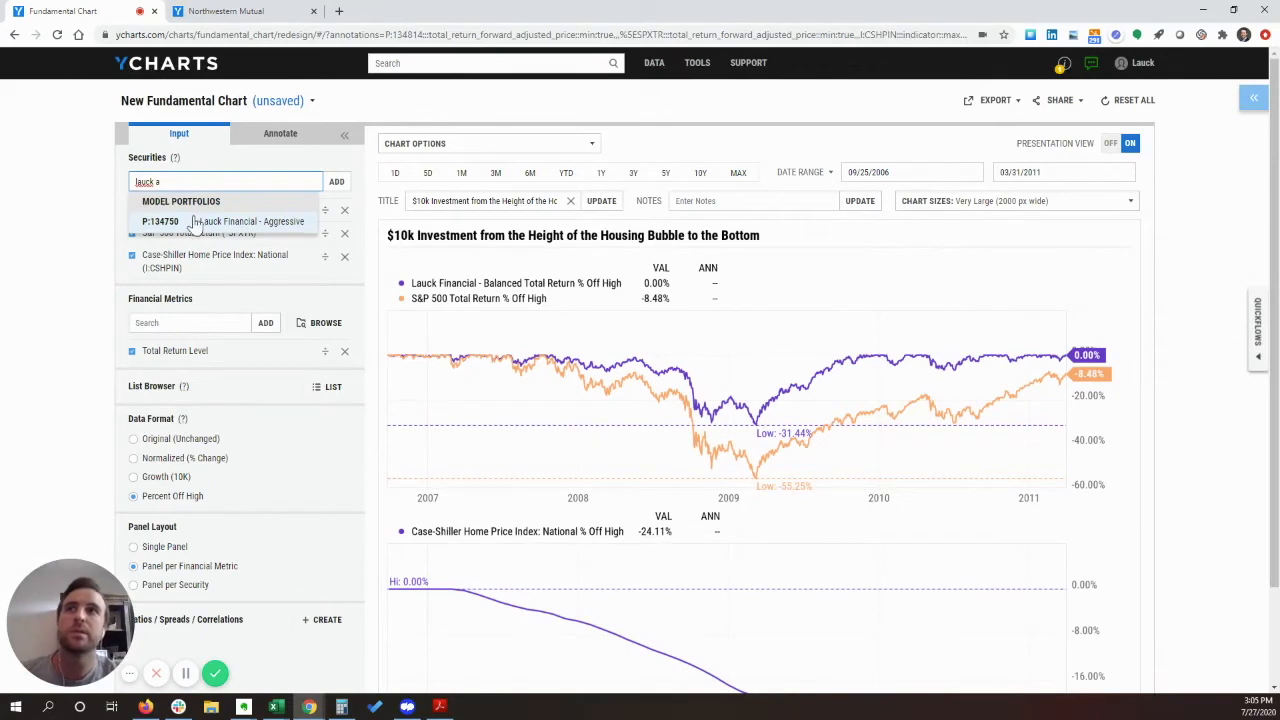
{"action": "left_click", "coordinate": [195, 222]}
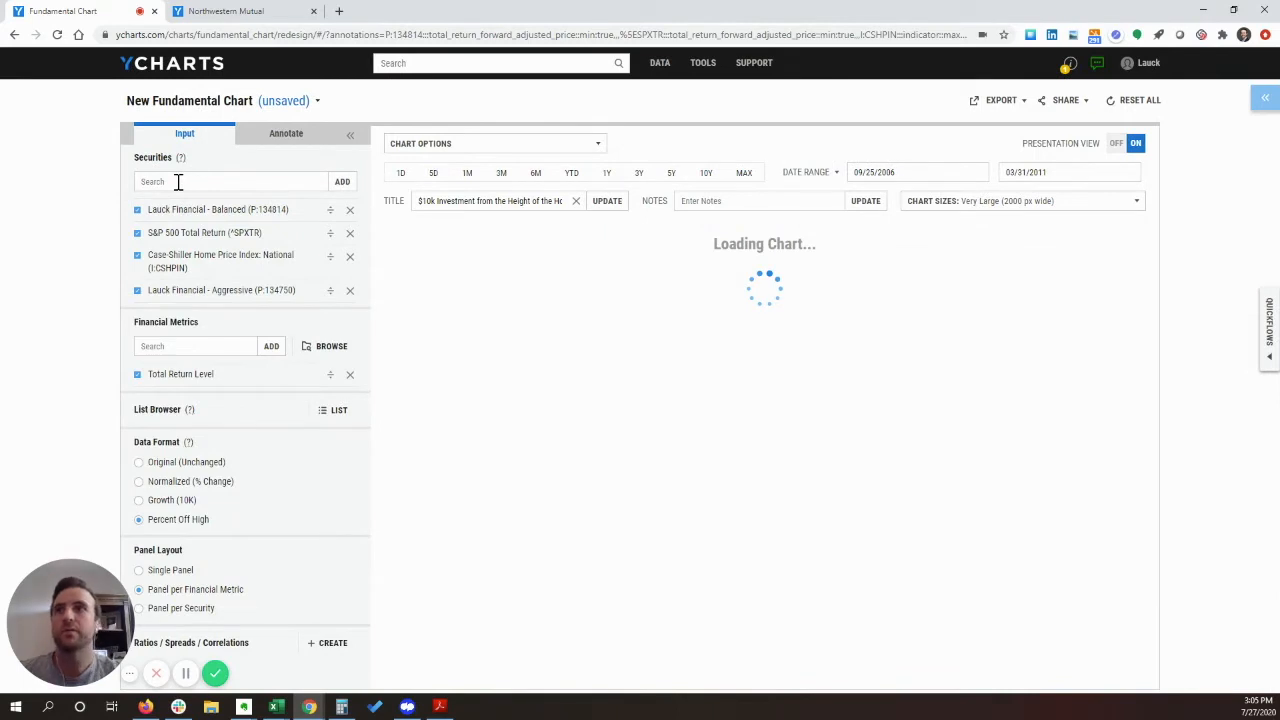
{"action": "left_click", "coordinate": [178, 182]}
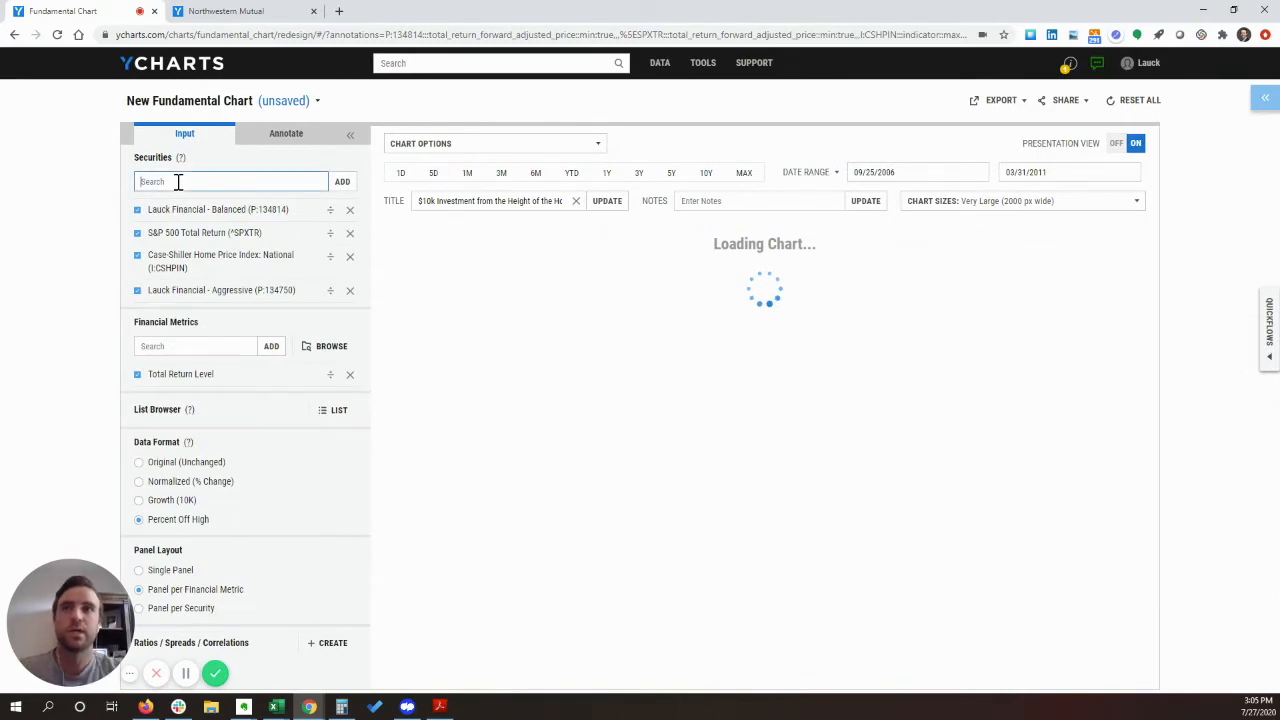
{"action": "type", "text": "lauck cons"}
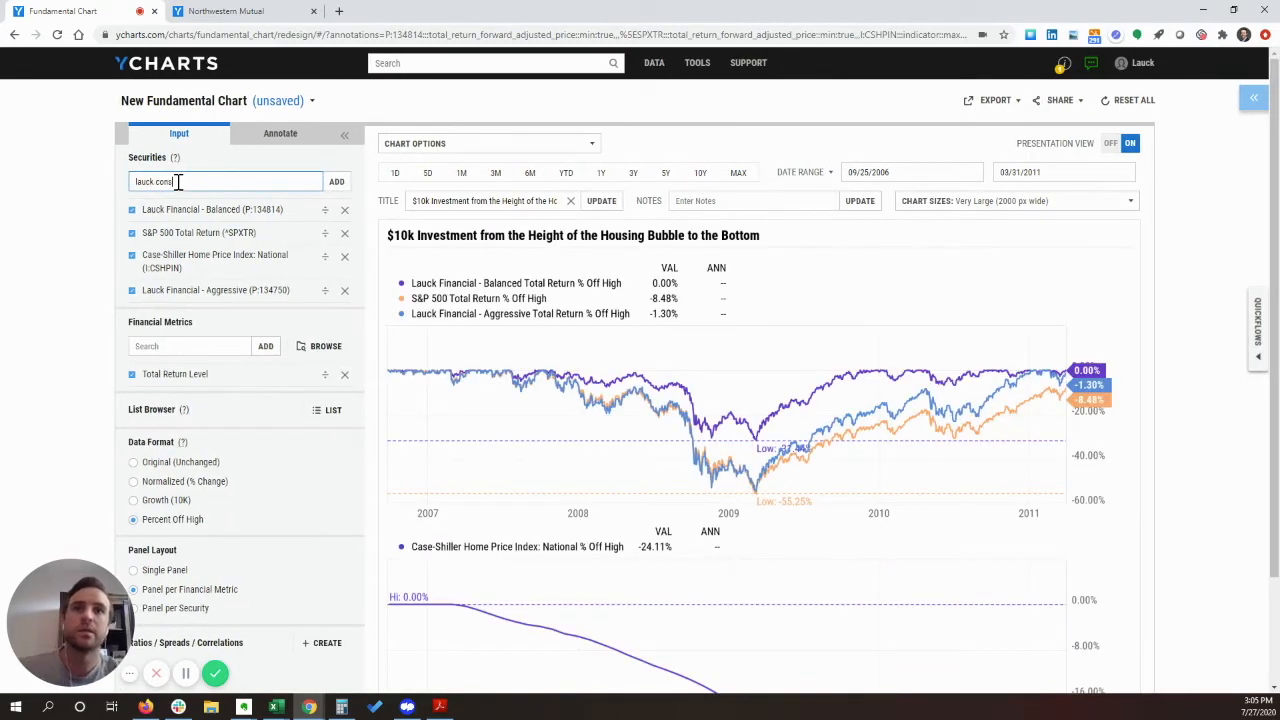
{"action": "left_click", "coordinate": [185, 228]}
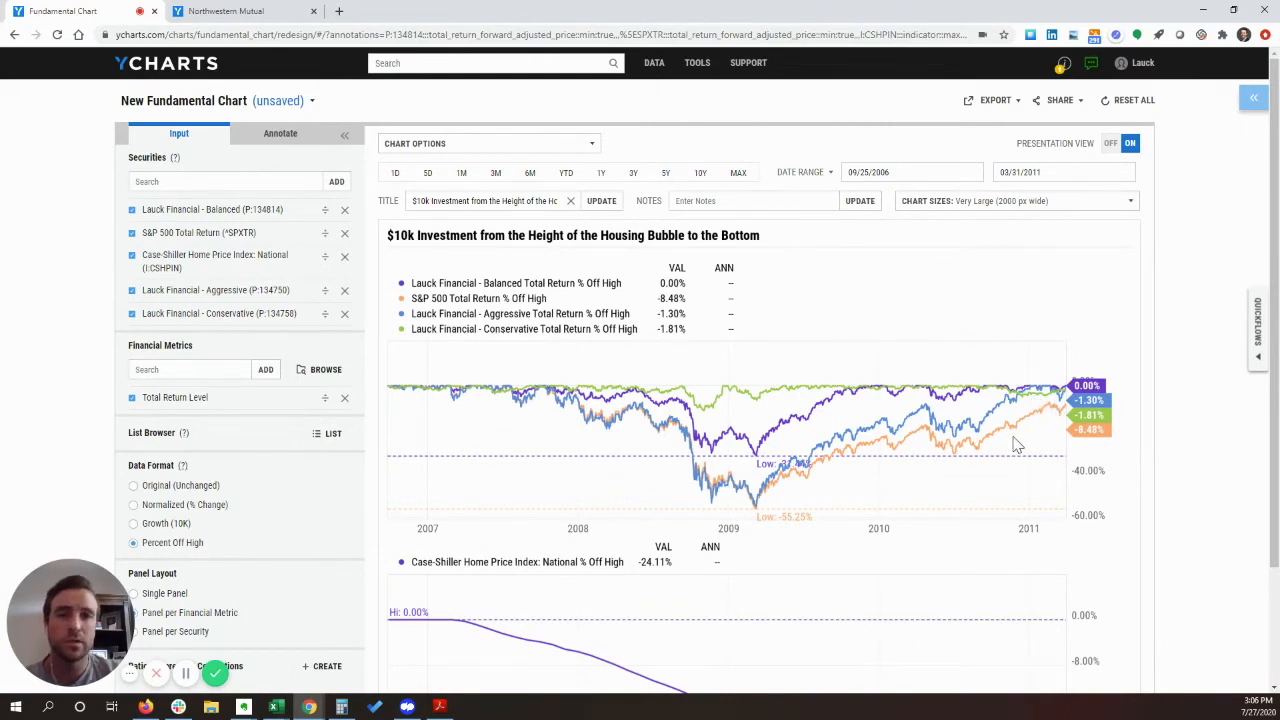
- Run the Coronavirus Crisis Quickflow for the Balanced portfolio and close the Quickflows list
{"action": "left_click", "coordinate": [1256, 330]}
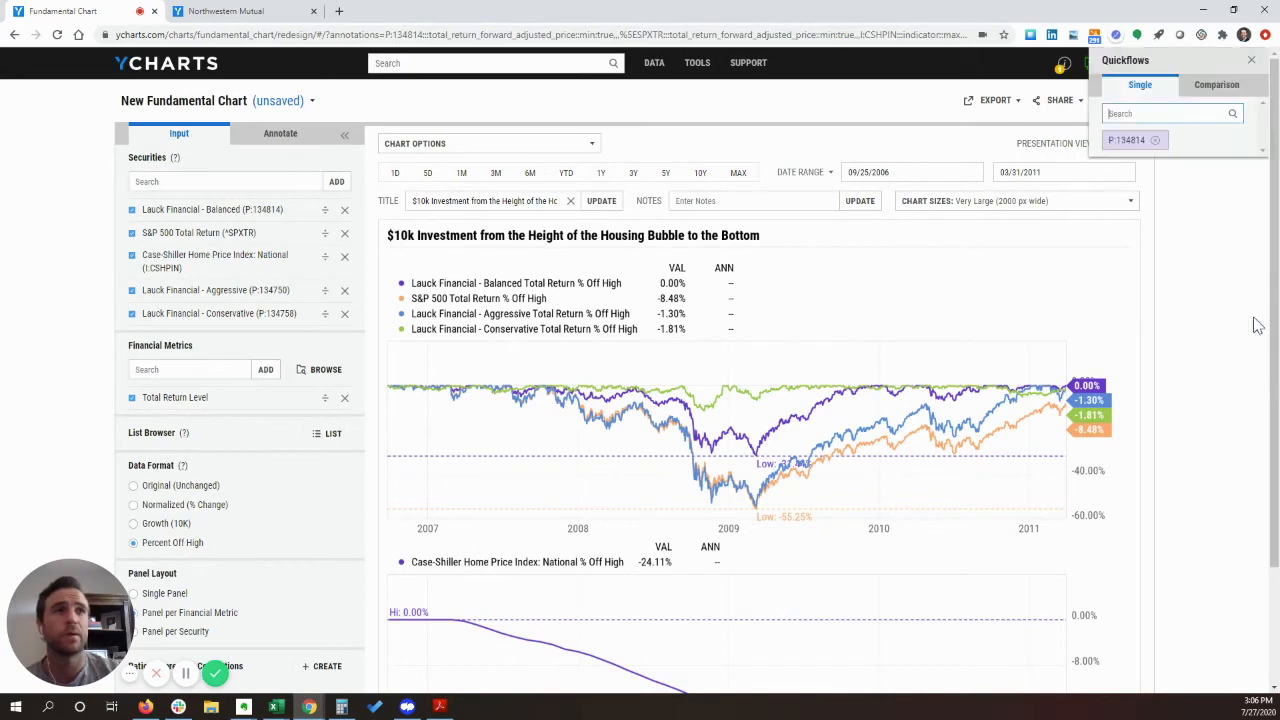
{"action": "left_click_drag", "start_coordinate": [1110, 463], "coordinate": [1153, 464]}
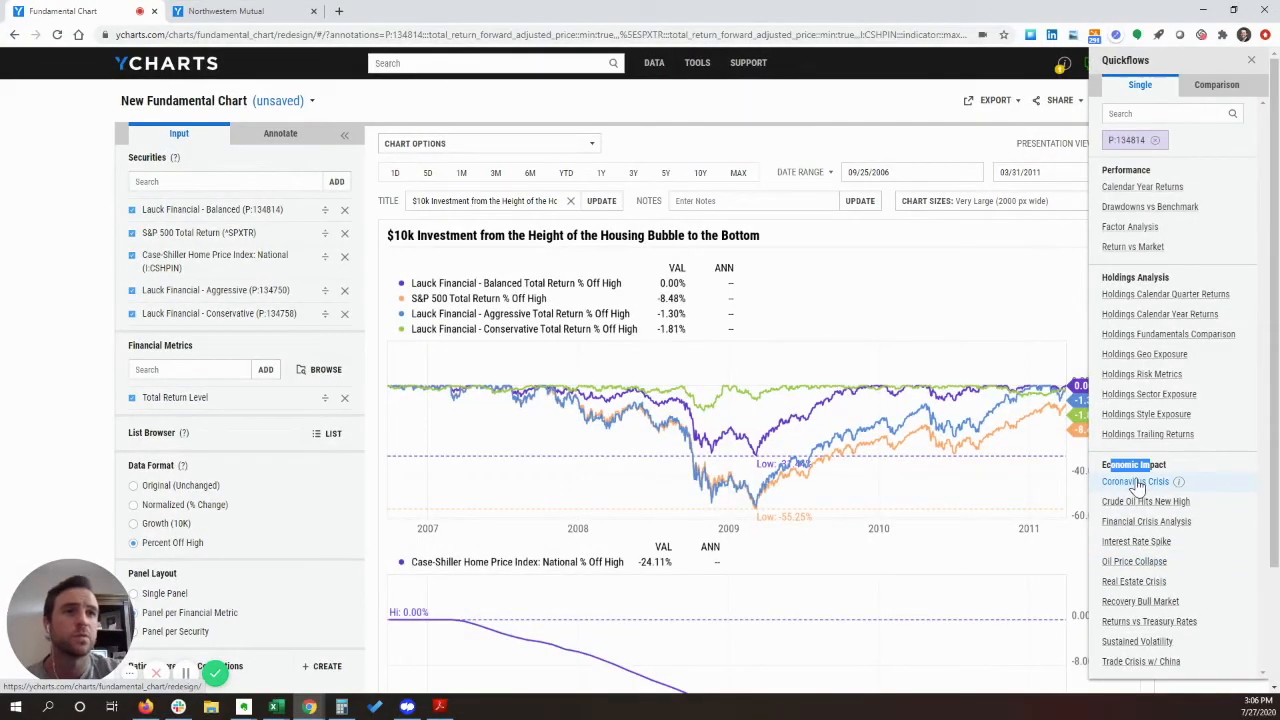
{"action": "left_click", "coordinate": [1135, 482]}
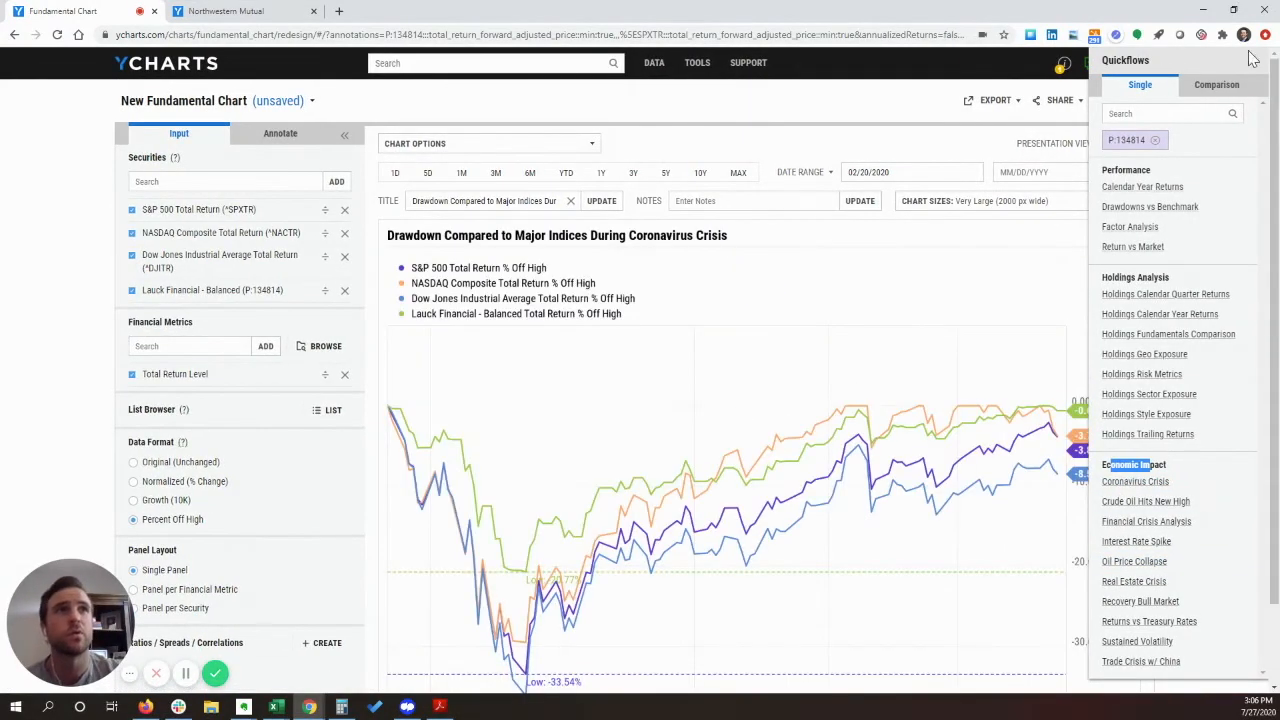
{"action": "left_click", "coordinate": [1255, 72]}
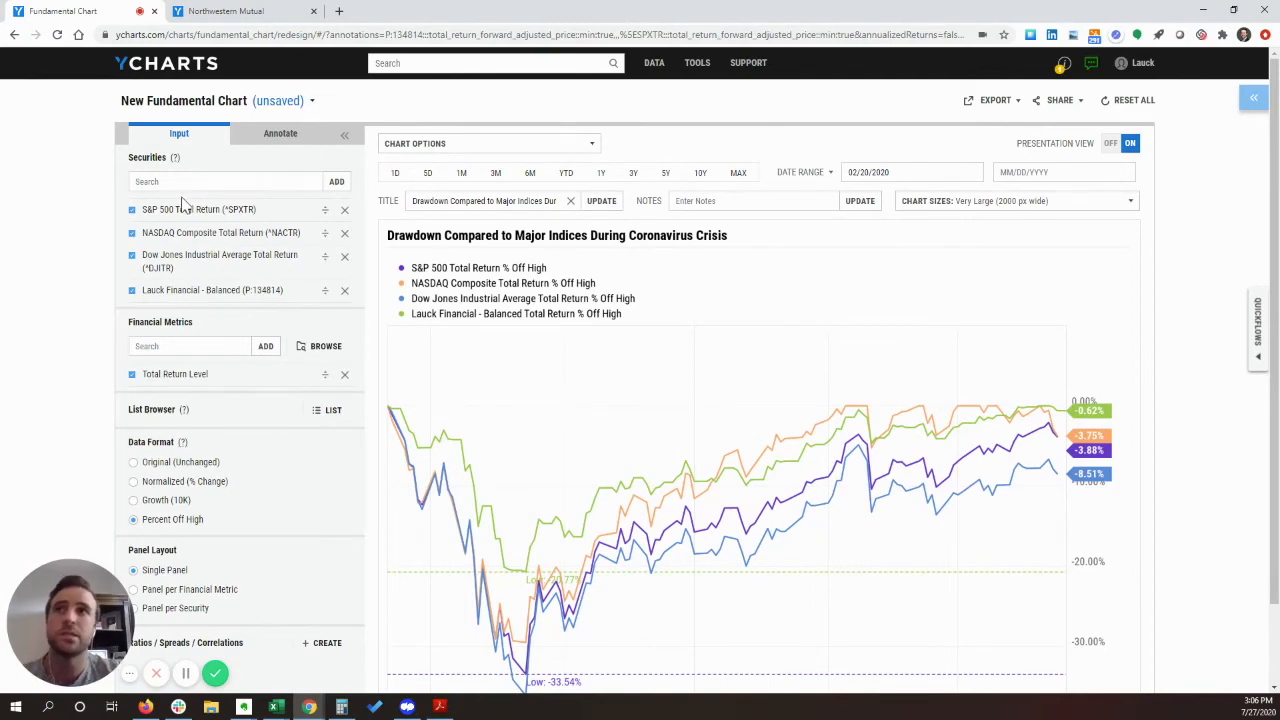
- Replace the NASDAQ Composite and Dow Jones indices in the drawdown chart with the Lauck Financial Aggressive and Conservative portfolios
{"action": "left_click", "coordinate": [343, 236]}
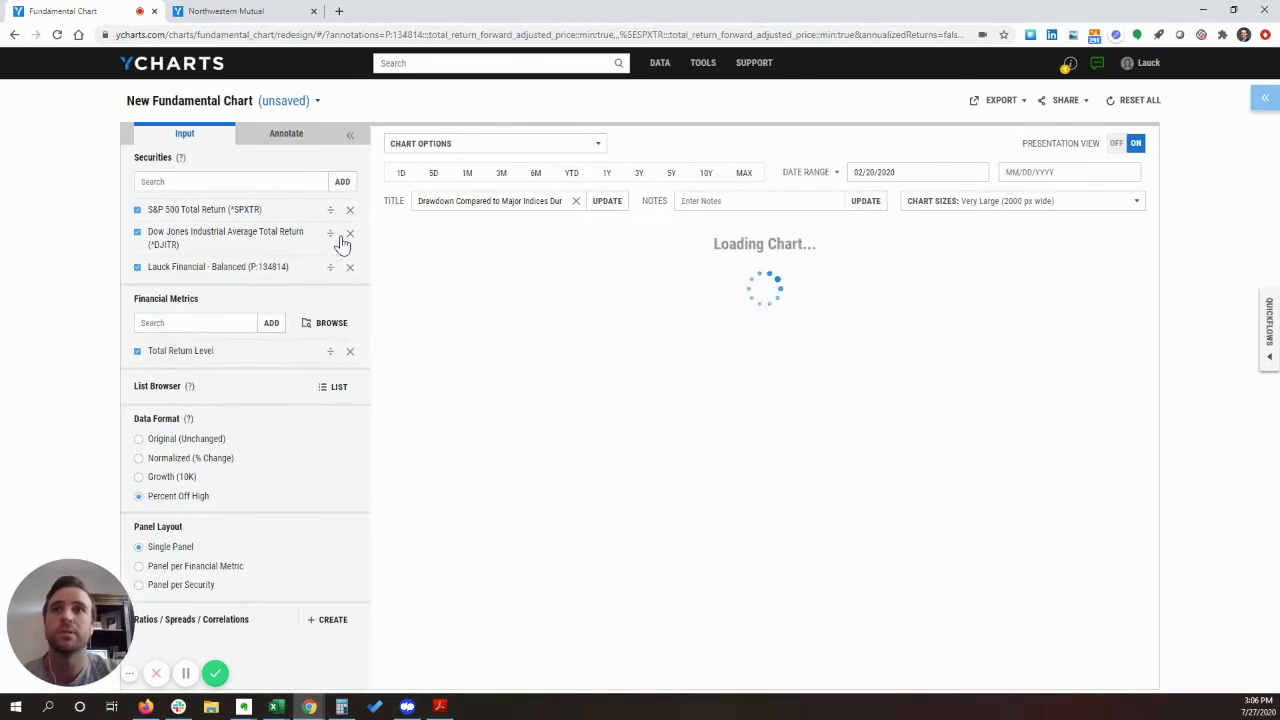
{"action": "left_click", "coordinate": [343, 236]}
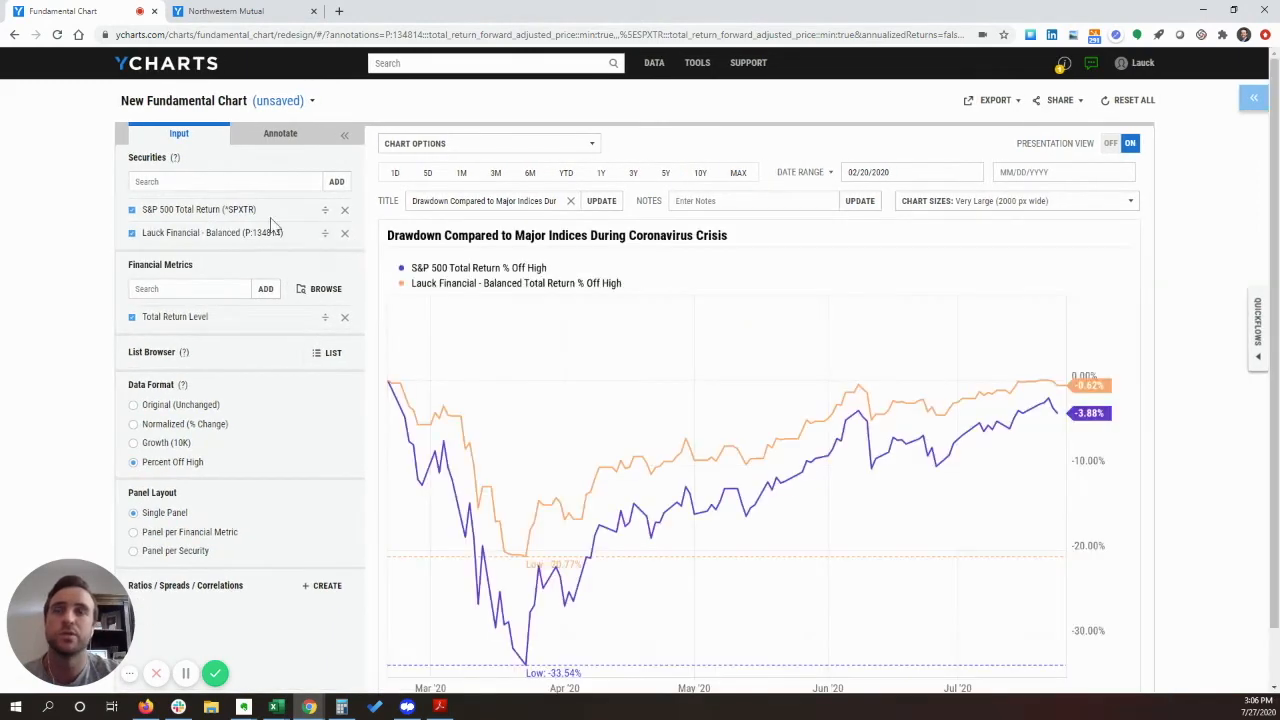
{"action": "left_click", "coordinate": [148, 181]}
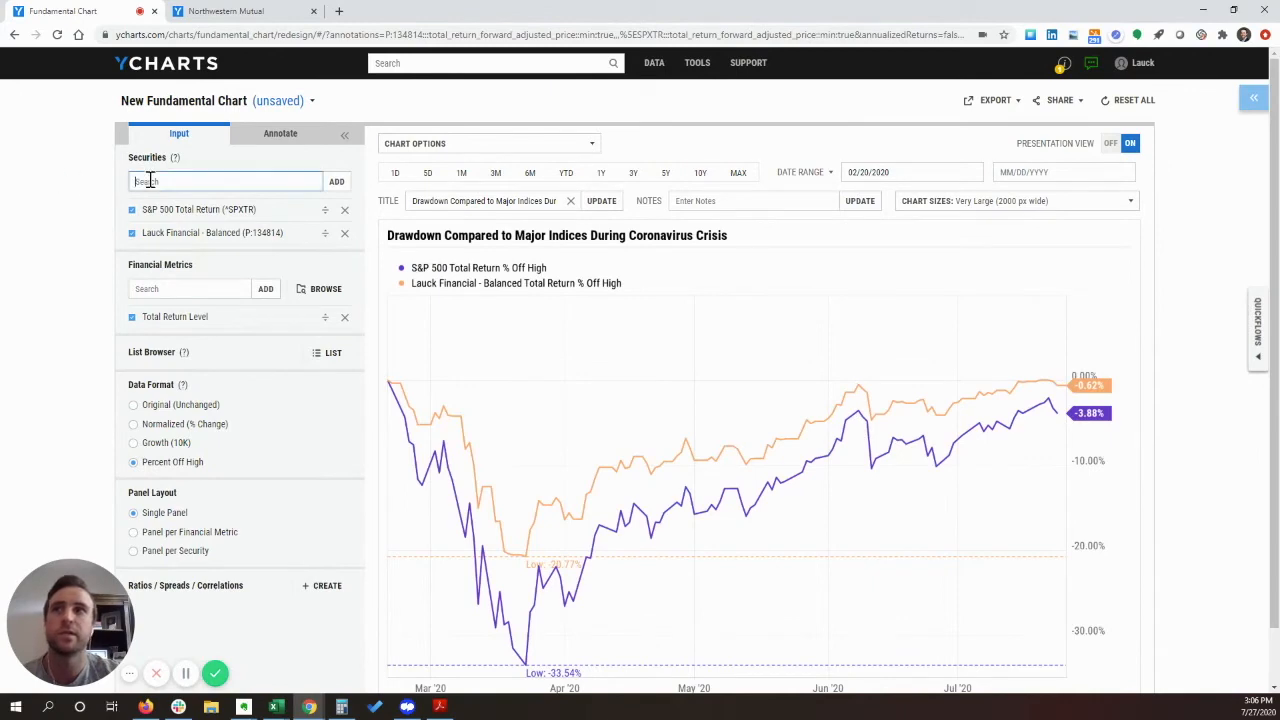
{"action": "type", "text": "l"}
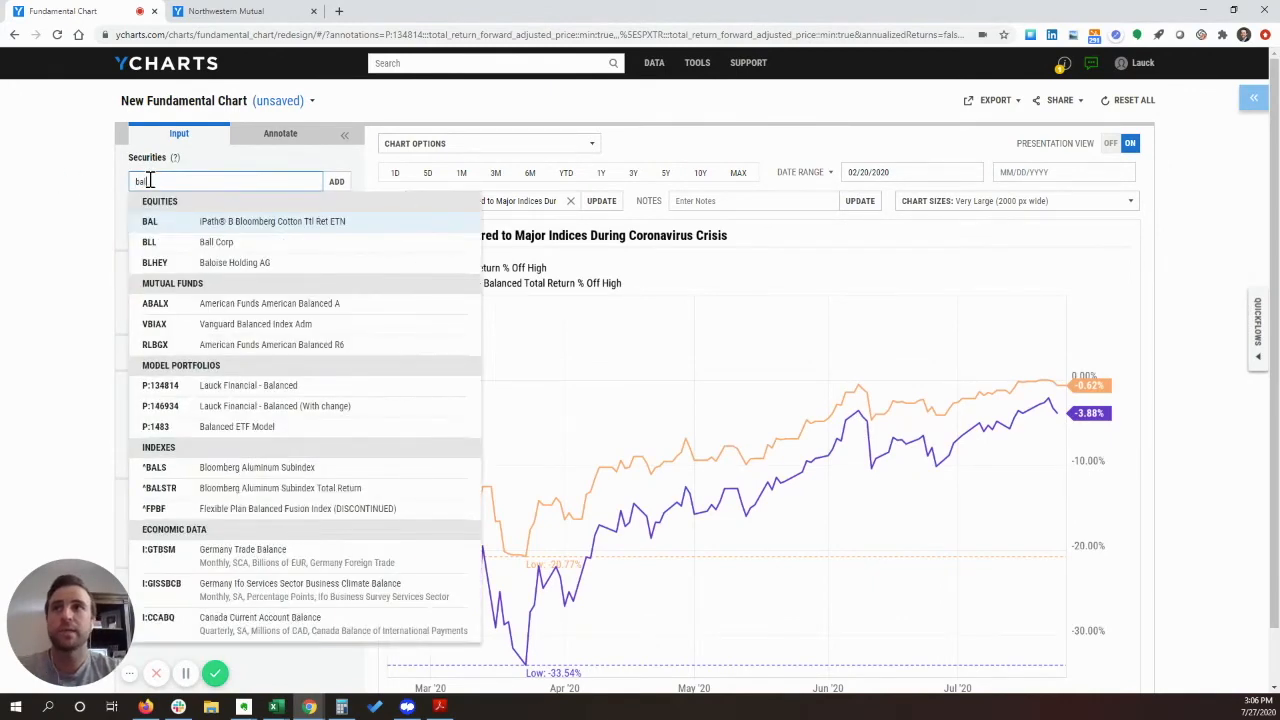
{"action": "type", "text": "auck ag"}
{"action": "key", "text": "Return"}
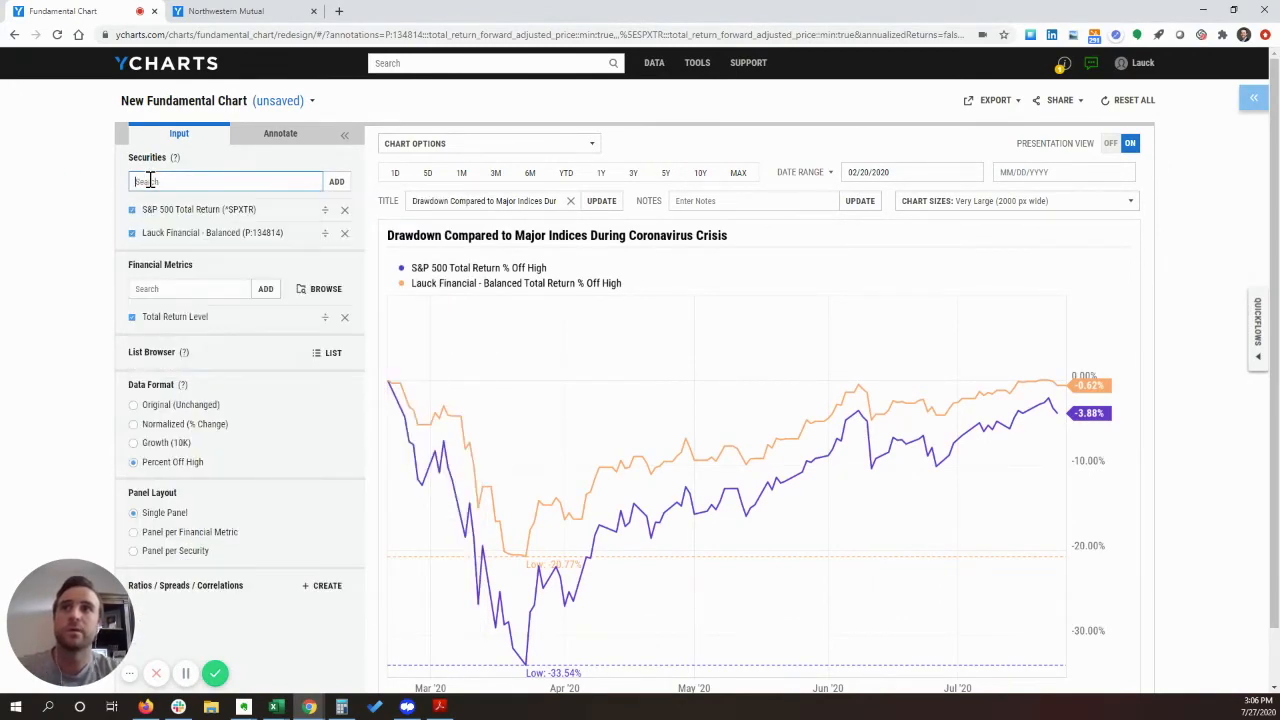
{"action": "type", "text": "lauck con"}
{"action": "key", "text": "Return"}
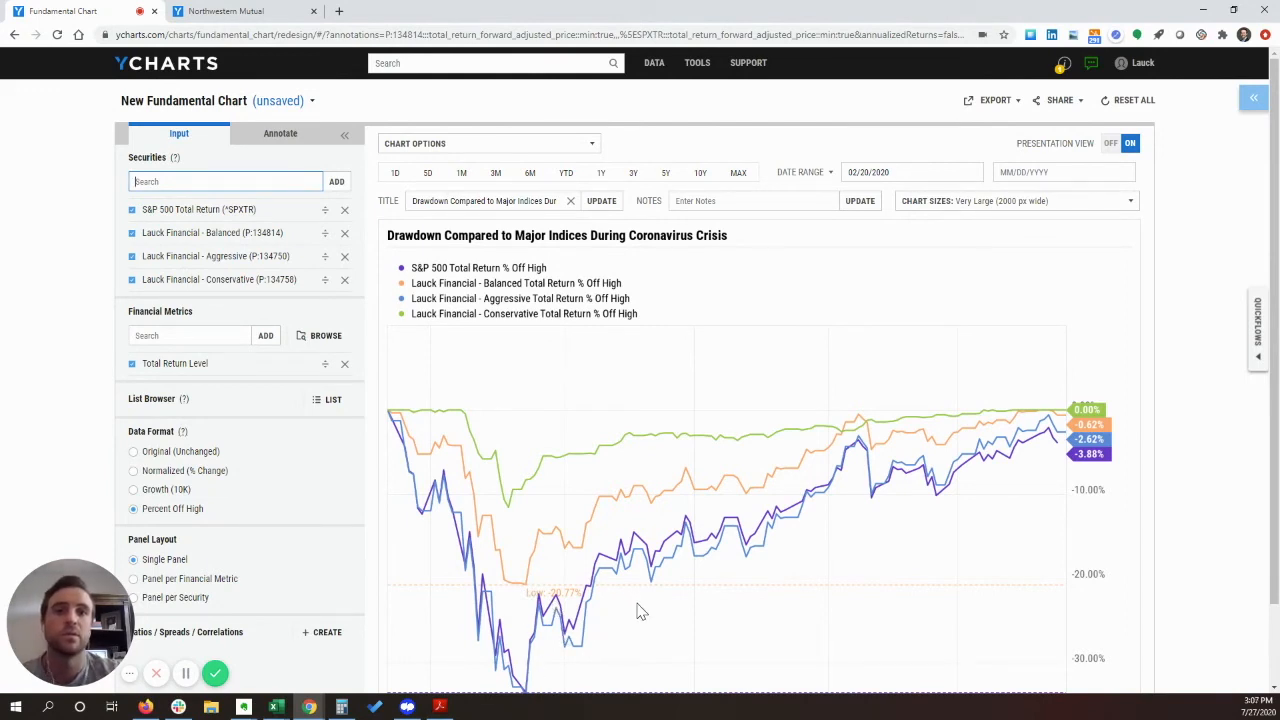
- Run the Interest Rate Spike Quickflow for the Balanced portfolio and close the Quickflows list
{"action": "left_click", "coordinate": [1253, 340]}
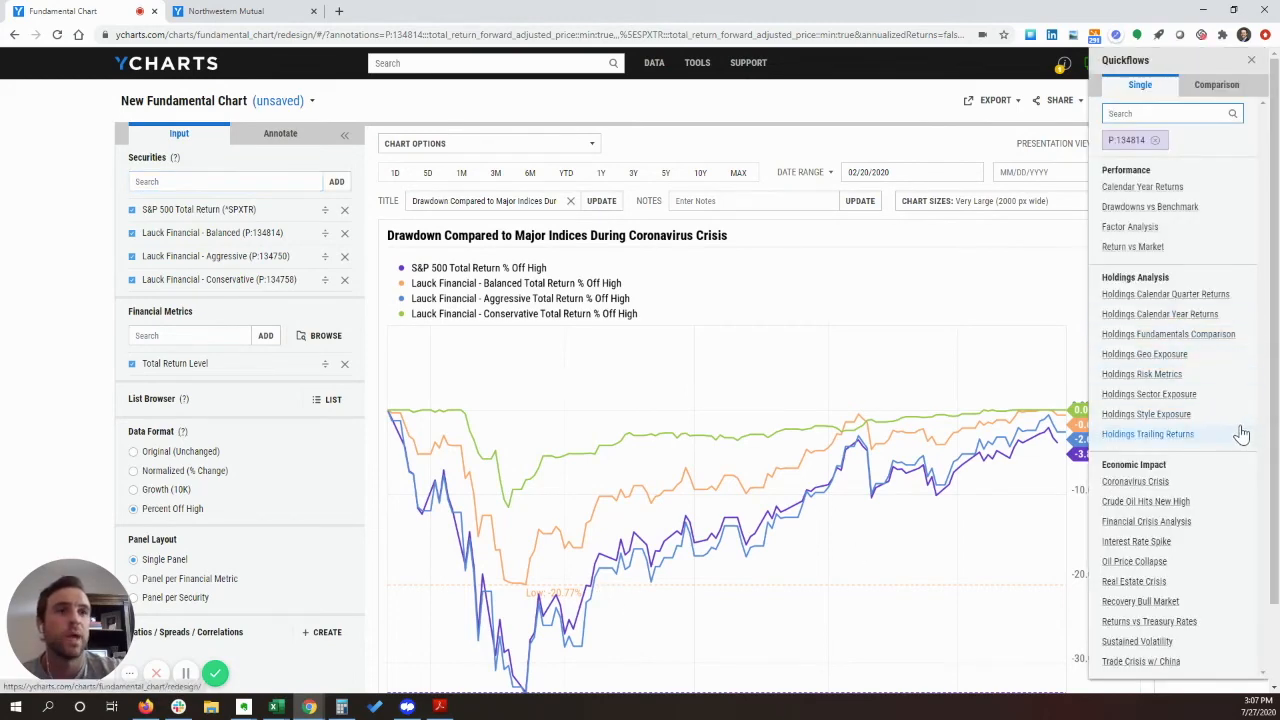
{"action": "left_click", "coordinate": [1151, 543]}
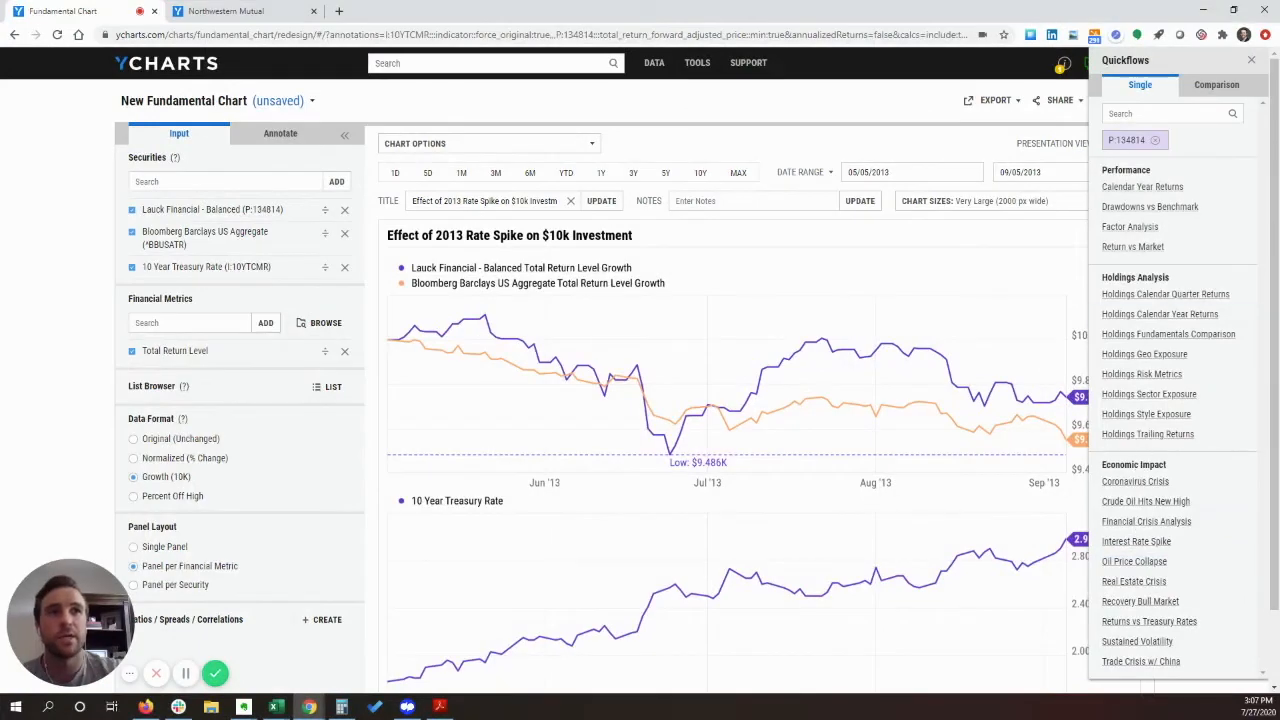
{"action": "left_click", "coordinate": [1254, 61]}
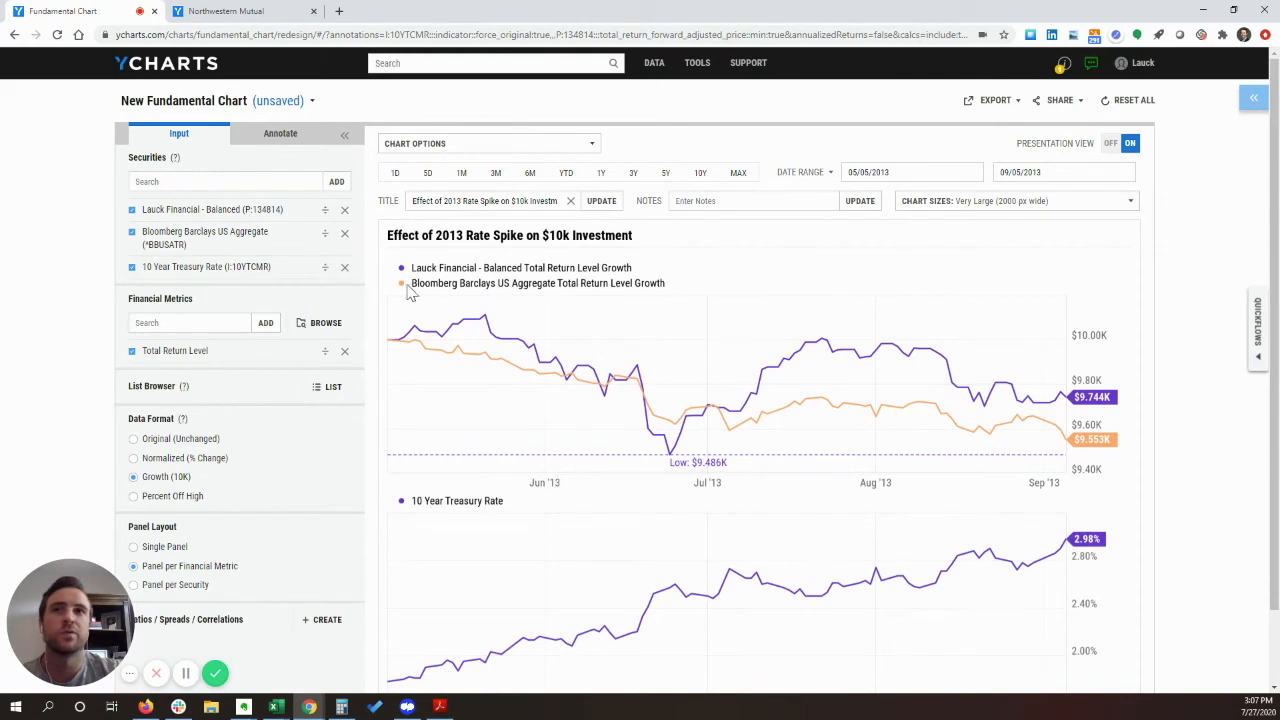
- Replace the Balanced portfolio in the 2013 rate spike chart with the bond funds HYG and PIMIX
{"action": "left_click", "coordinate": [344, 212]}
{"action": "left_click", "coordinate": [270, 181]}
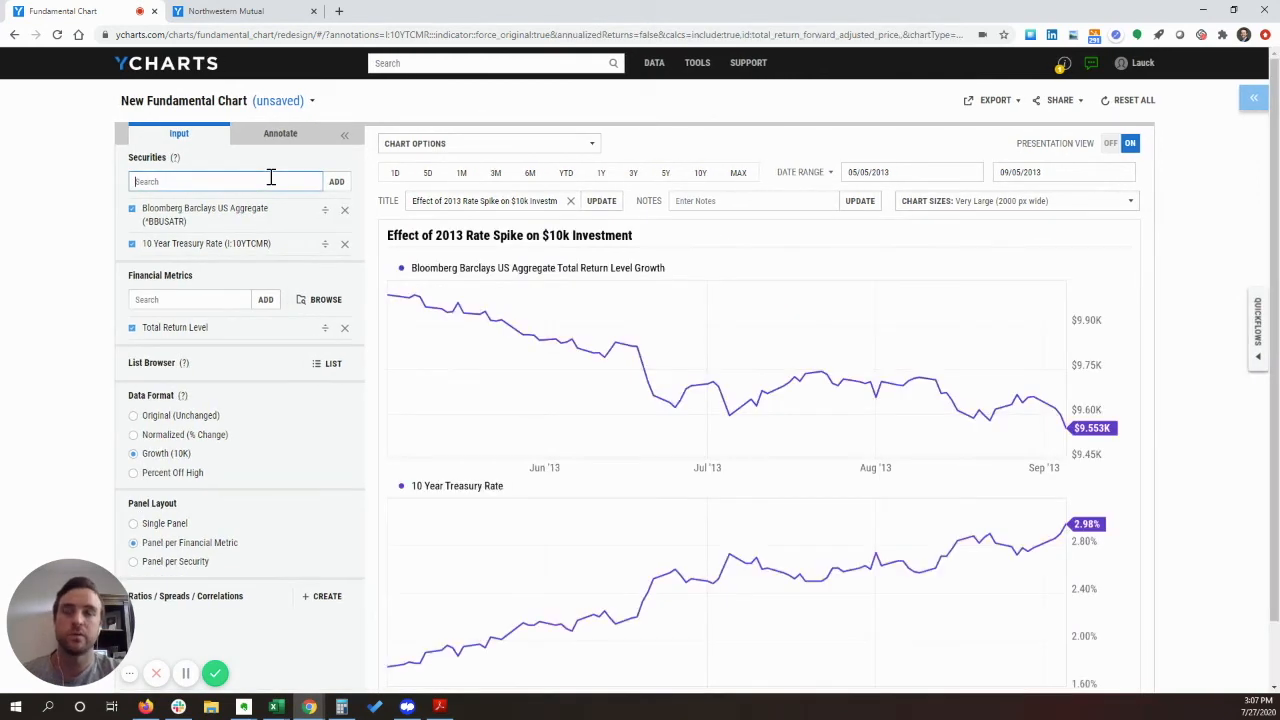
{"action": "type", "text": "hyg"}
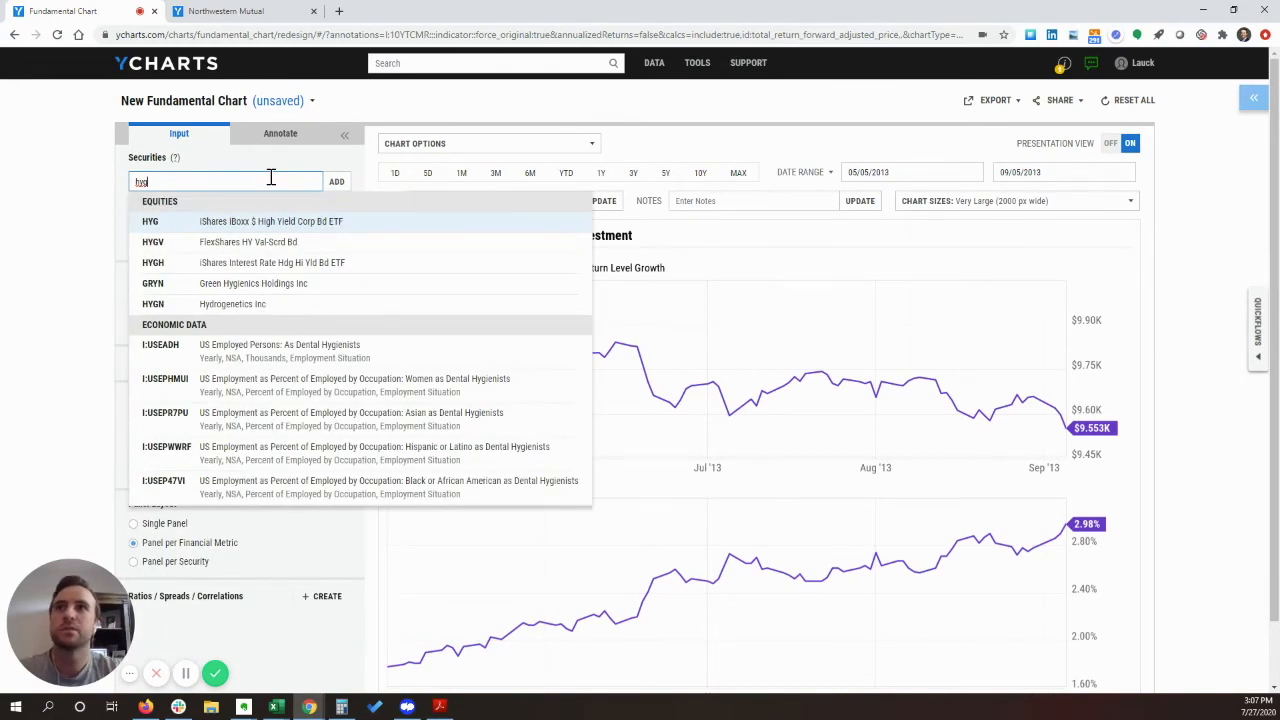
{"action": "key", "text": "Return"}
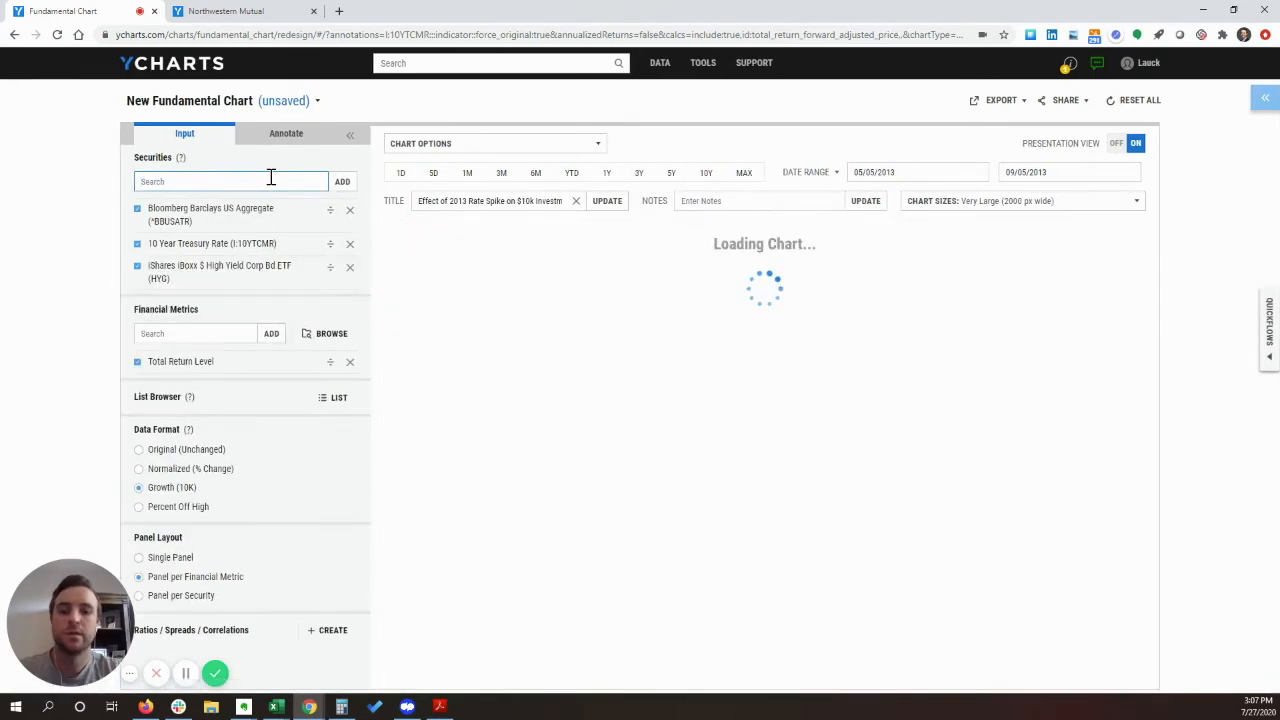
{"action": "type", "text": "p"}
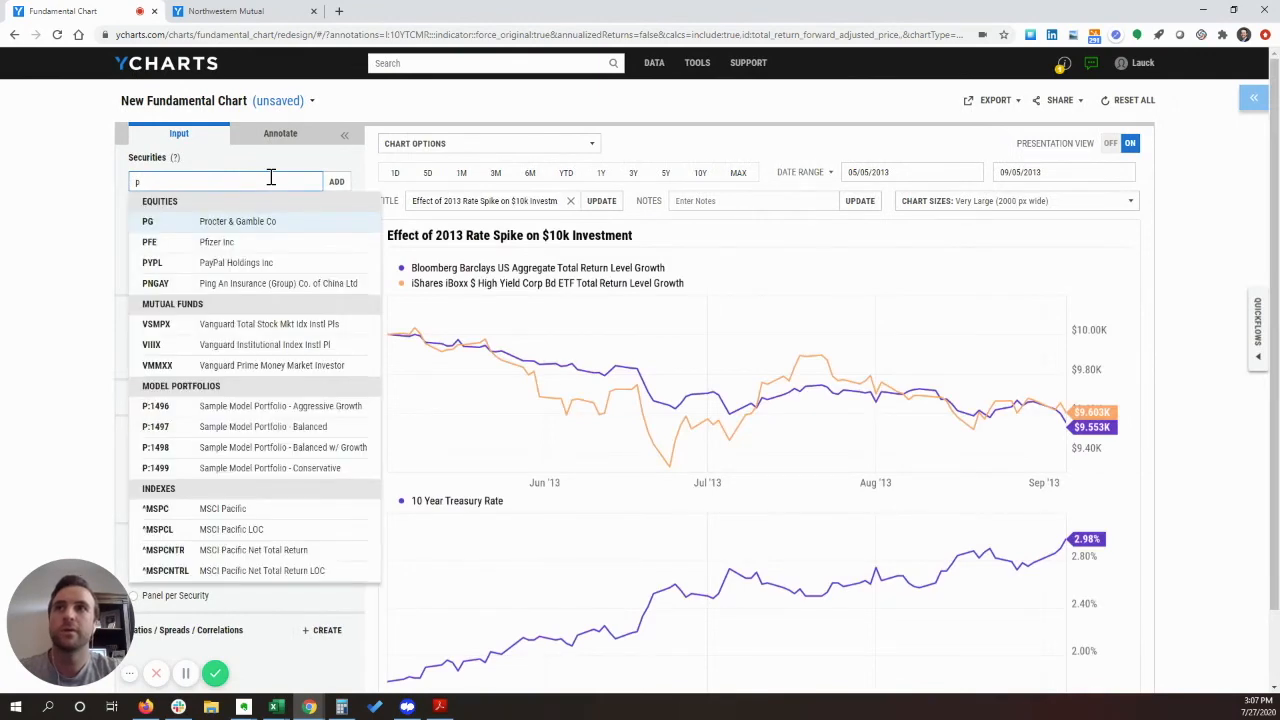
{"action": "type", "text": "imix"}
{"action": "key", "text": "Return"}
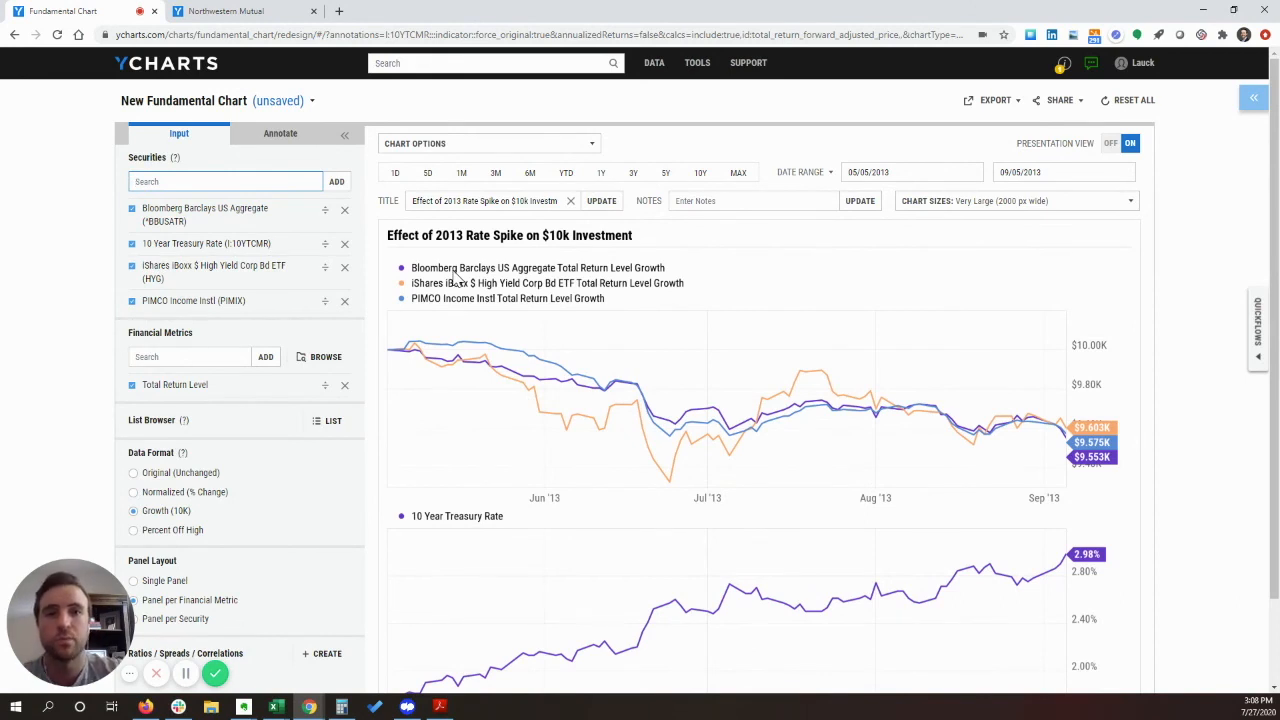
{"action": "scroll", "coordinate": [797, 375], "scroll_direction": "down", "scroll_amount": 1}
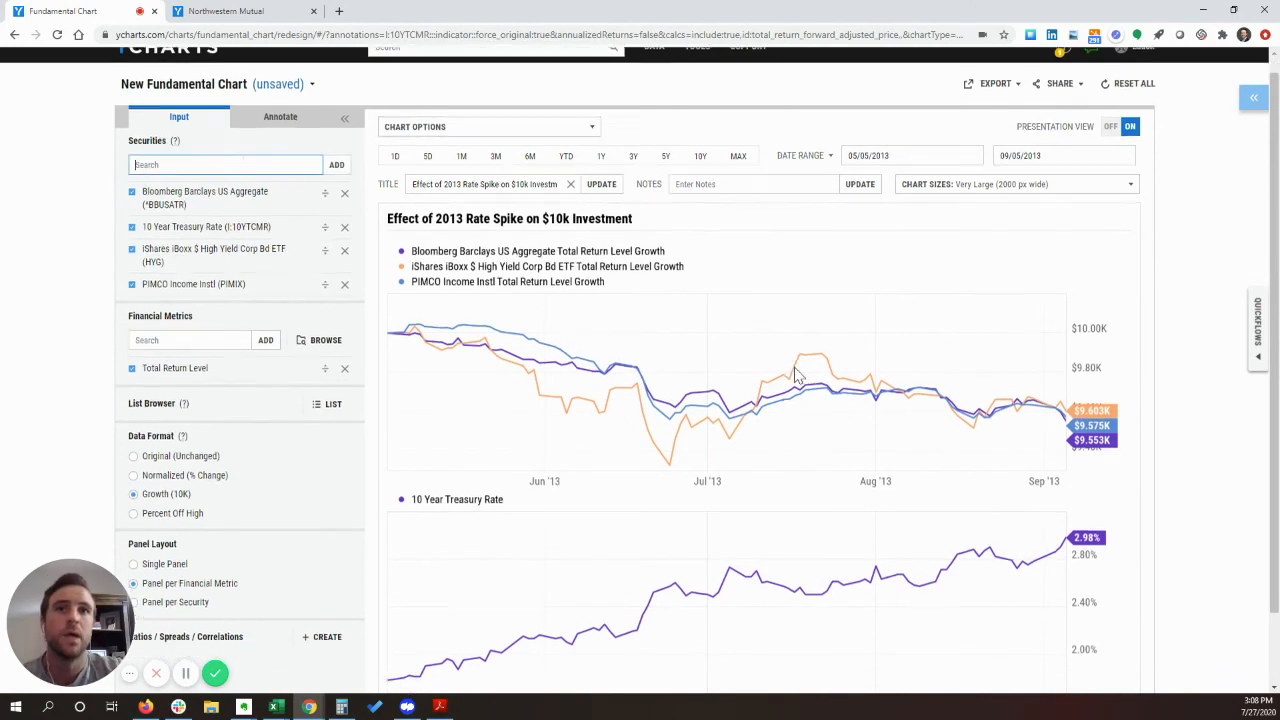